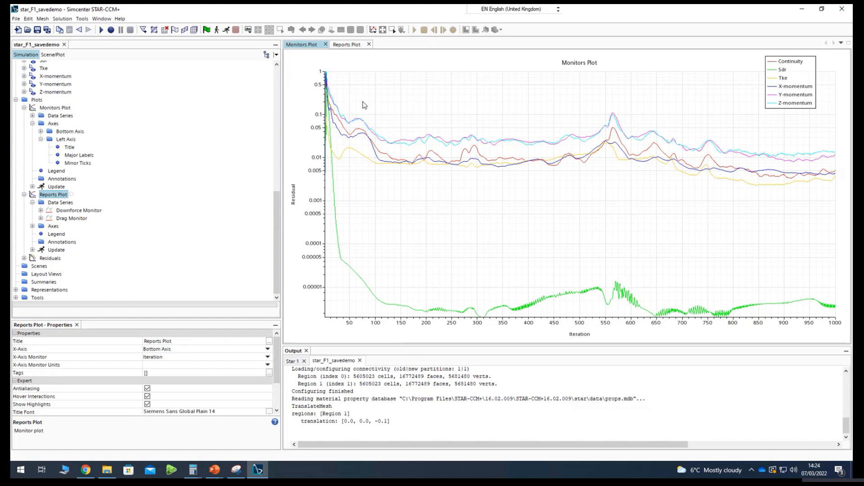
- Review the downforce and drag curves in the Reports Plot, and compare them with the residuals in the Monitors Plot
{"action": "left_click", "coordinate": [348, 45]}
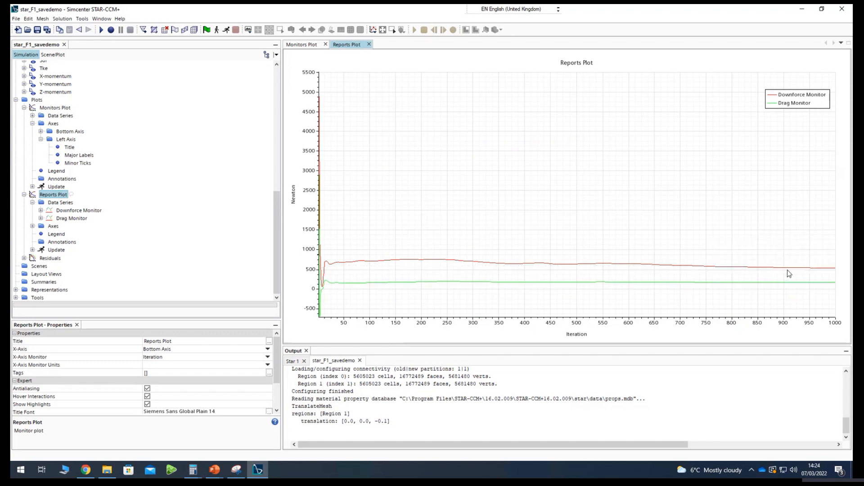
{"action": "mouse_move", "coordinate": [832, 272]}
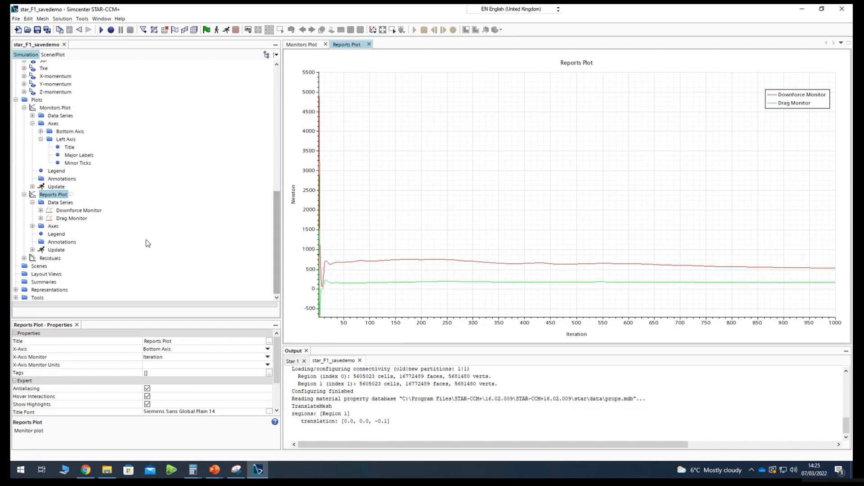
{"action": "left_click", "coordinate": [24, 194]}
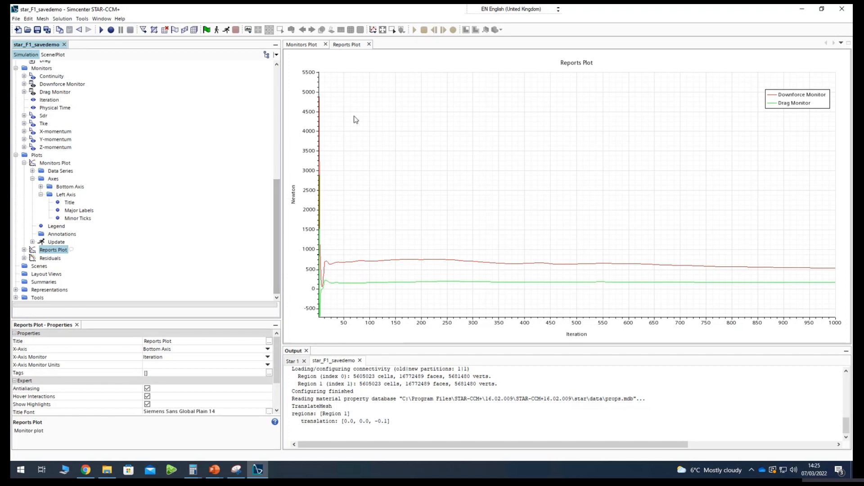
{"action": "left_click", "coordinate": [300, 45]}
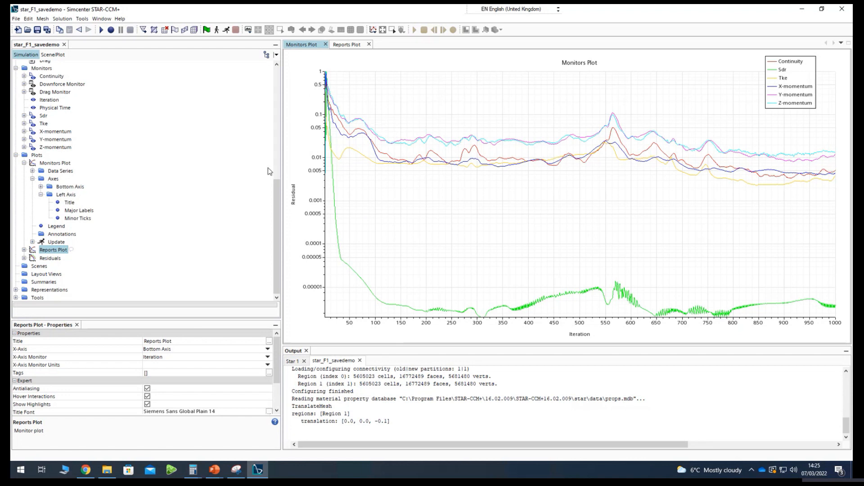
{"action": "scroll", "coordinate": [47, 214], "scroll_direction": "up", "scroll_amount": 4}
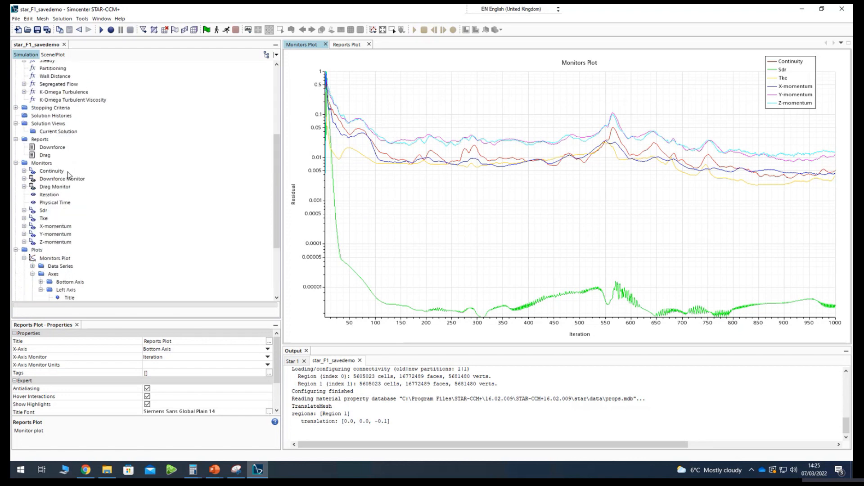
- Create a geometry scene, make it transparent and inspect the wing inside the flow domain
{"action": "left_click", "coordinate": [248, 30]}
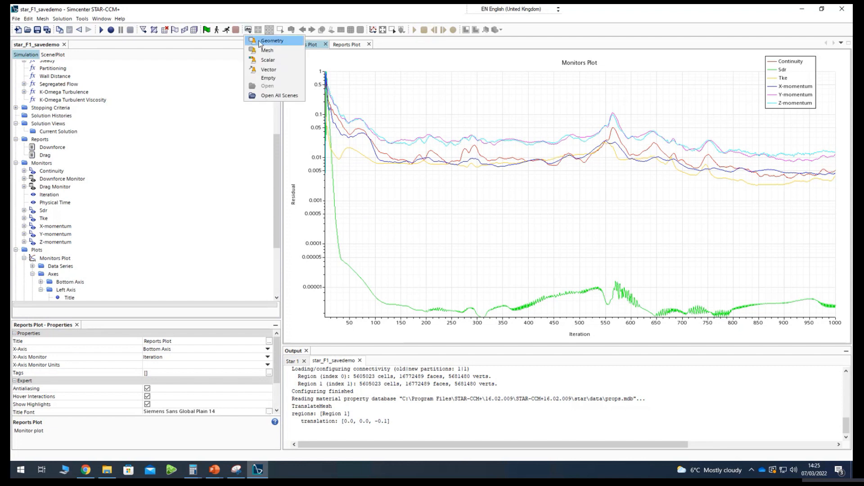
{"action": "left_click", "coordinate": [269, 40]}
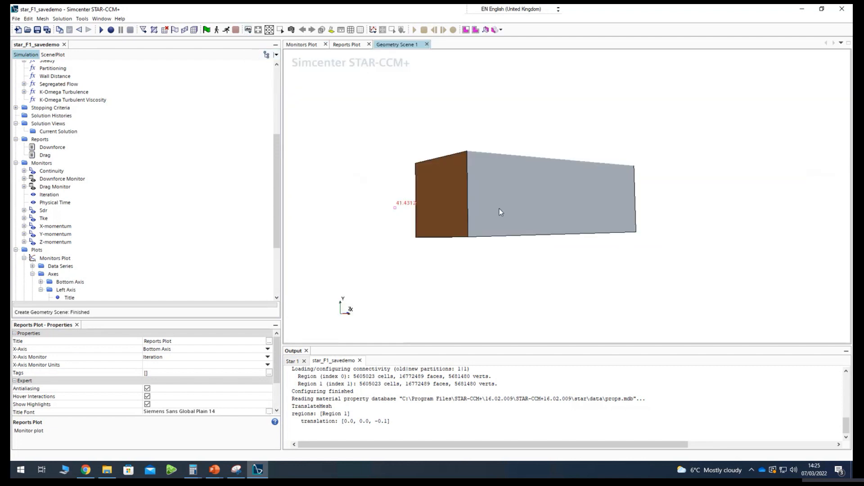
{"action": "left_click", "coordinate": [53, 55]}
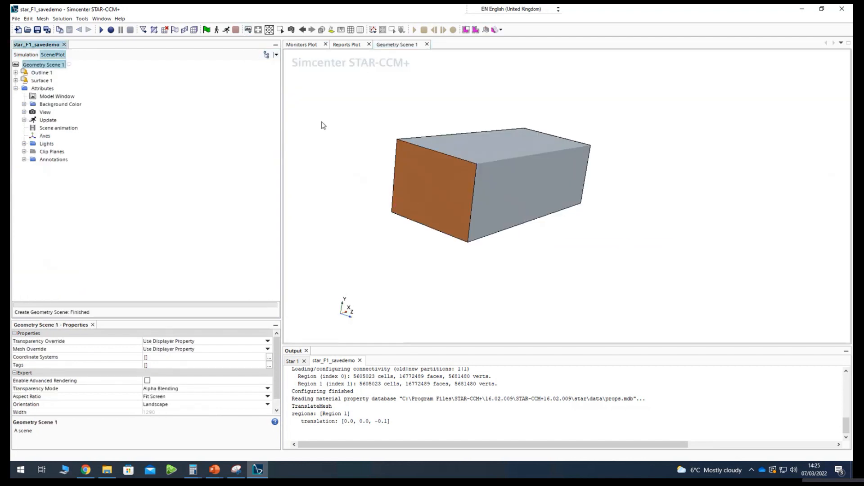
{"action": "left_click_drag", "start_coordinate": [323, 125], "coordinate": [406, 161]}
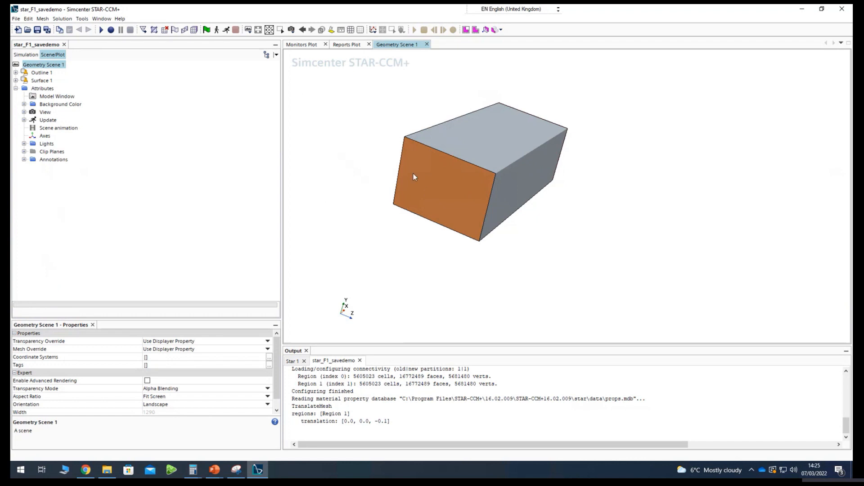
{"action": "left_click", "coordinate": [321, 30]}
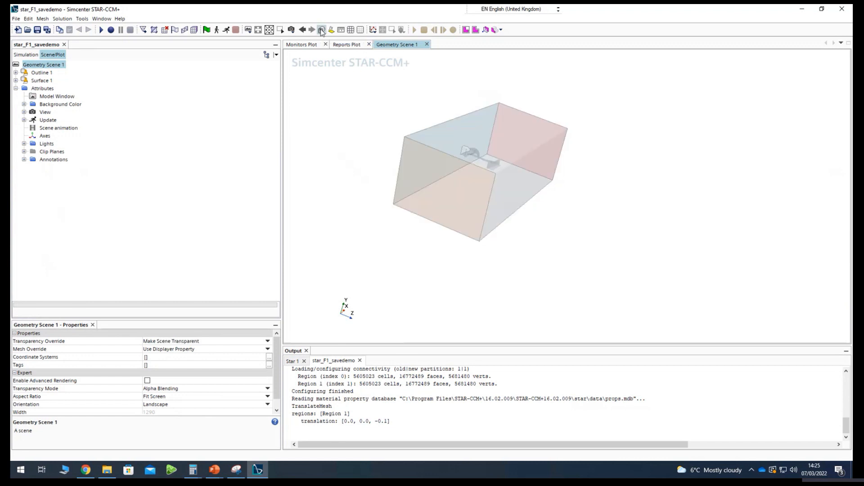
{"action": "left_click_drag", "start_coordinate": [511, 216], "coordinate": [344, 206]}
{"action": "left_click_drag", "start_coordinate": [578, 204], "coordinate": [549, 264]}
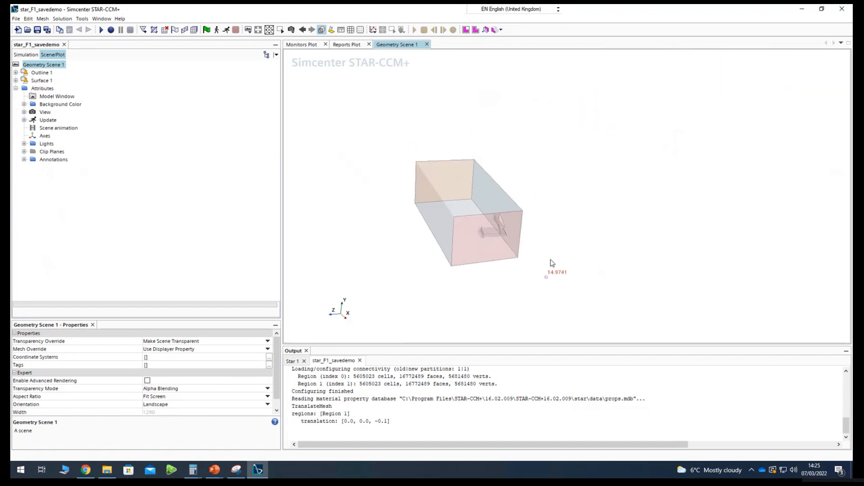
- Hide the Outline 1 displayer and the Exterior, Floor, Inlet, Outlet and SymmetryPlane surfaces of Surface 1
{"action": "left_click", "coordinate": [15, 72]}
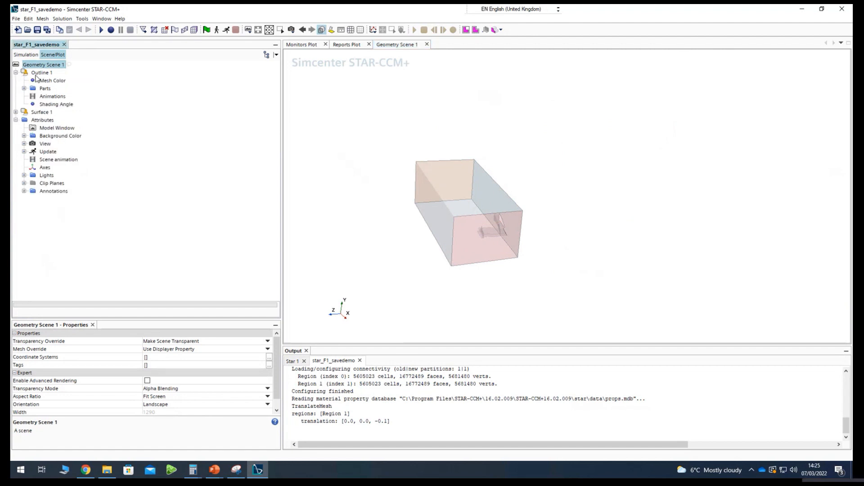
{"action": "left_click", "coordinate": [26, 74]}
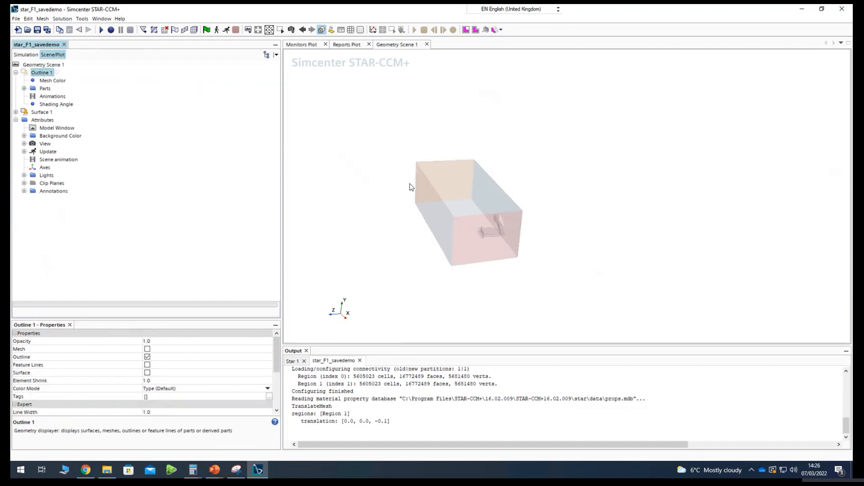
{"action": "left_click", "coordinate": [15, 113]}
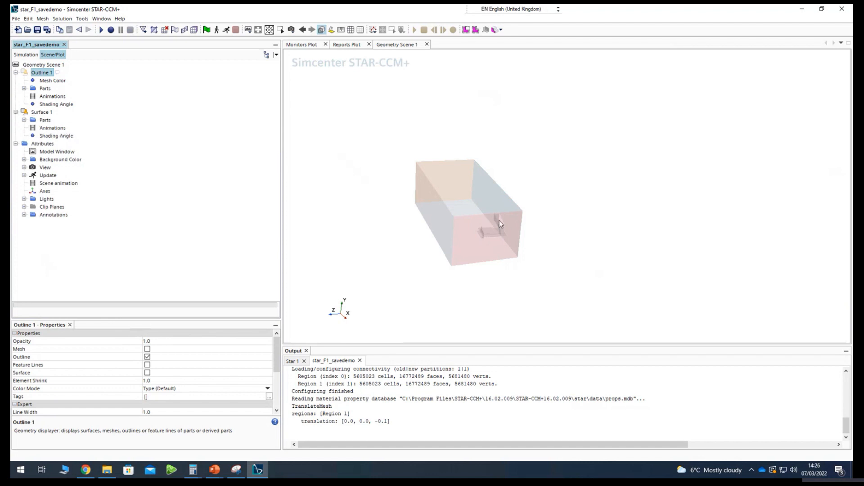
{"action": "left_click", "coordinate": [24, 120]}
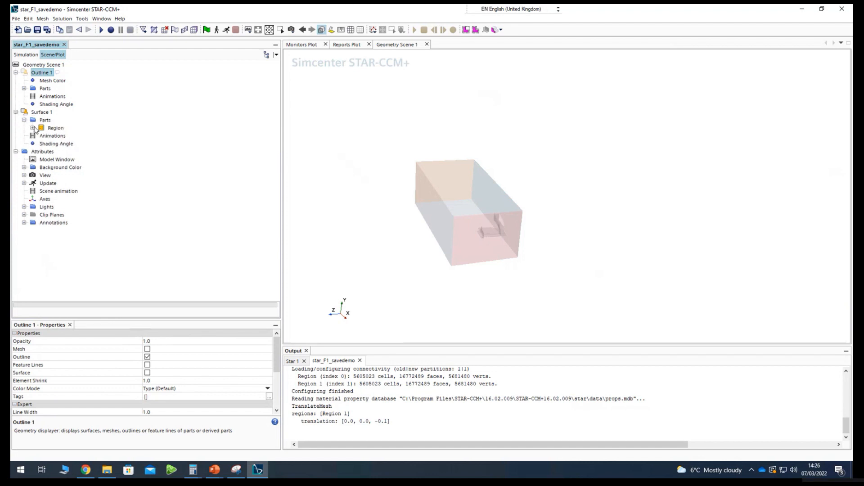
{"action": "left_click", "coordinate": [32, 128]}
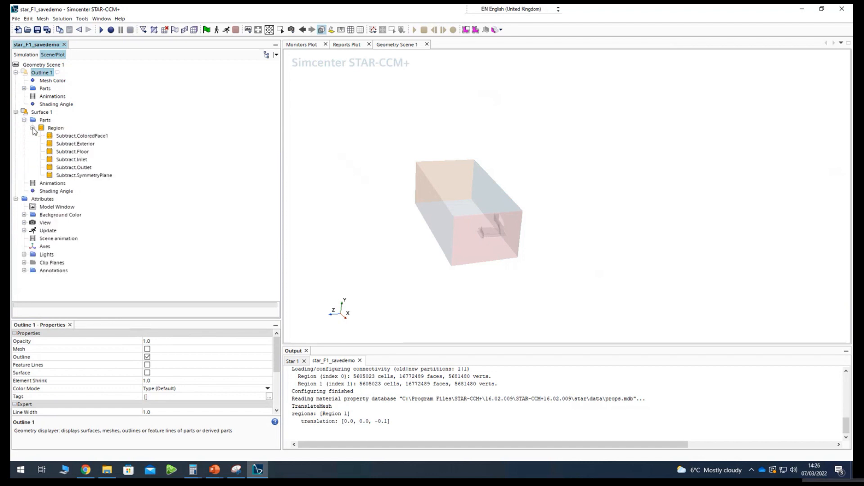
{"action": "left_click", "coordinate": [71, 144]}
{"action": "left_click", "coordinate": [73, 175], "text": "shift"}
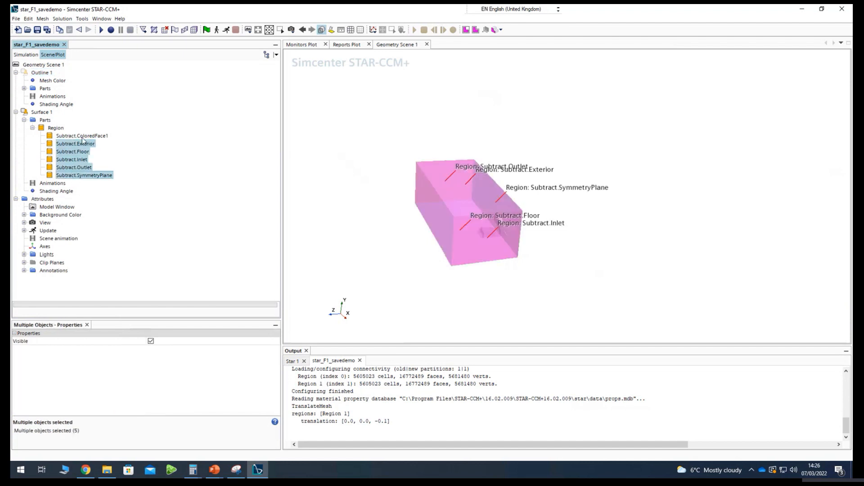
{"action": "right_click", "coordinate": [70, 161]}
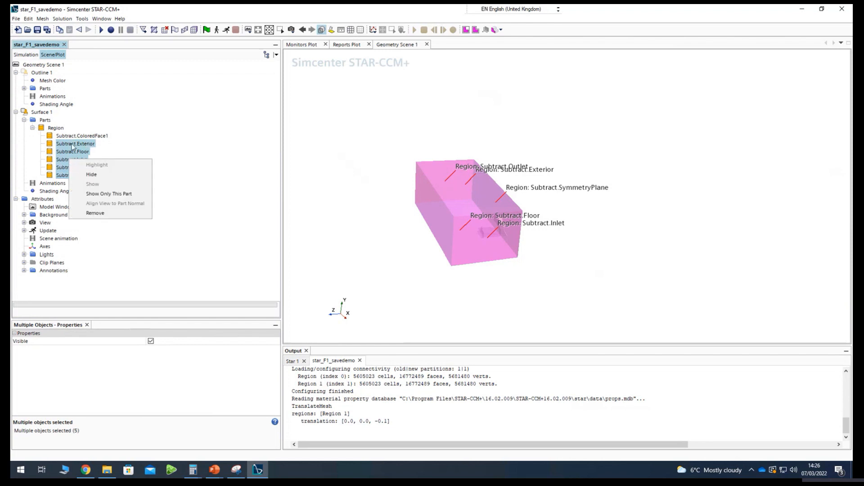
{"action": "left_click", "coordinate": [90, 172]}
{"action": "left_click", "coordinate": [466, 207]}
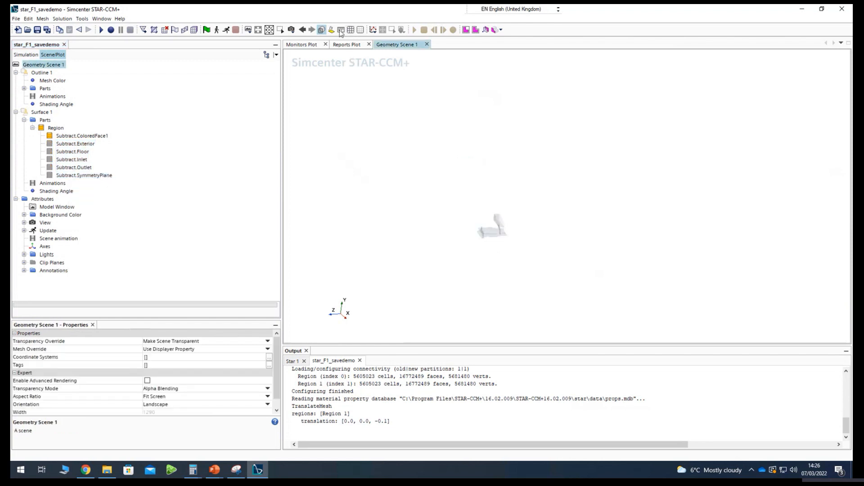
- Turn off the scene's transparency and inspect the solid wing geometry up close from several angles
{"action": "scroll", "coordinate": [495, 214], "scroll_direction": "up", "scroll_amount": 5}
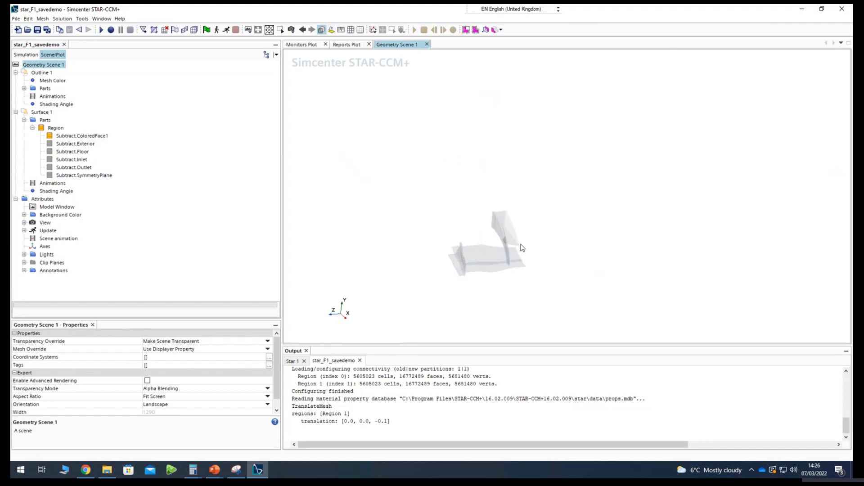
{"action": "left_click", "coordinate": [321, 30]}
{"action": "left_click", "coordinate": [322, 33]}
{"action": "scroll", "coordinate": [509, 263], "scroll_direction": "up", "scroll_amount": 3}
{"action": "left_click_drag", "start_coordinate": [508, 263], "coordinate": [444, 252]}
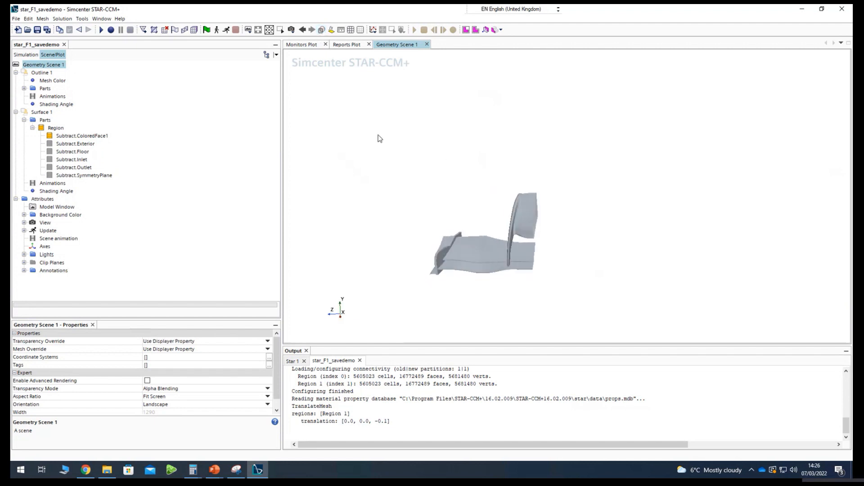
{"action": "mouse_move", "coordinate": [553, 277]}
{"action": "left_mouse_down"}
{"action": "mouse_move", "coordinate": [504, 317]}
{"action": "mouse_move", "coordinate": [461, 239]}
{"action": "mouse_move", "coordinate": [482, 179]}
{"action": "mouse_move", "coordinate": [533, 293]}
{"action": "mouse_move", "coordinate": [446, 303]}
{"action": "mouse_move", "coordinate": [485, 255]}
{"action": "mouse_move", "coordinate": [505, 256]}
{"action": "mouse_move", "coordinate": [486, 235]}
{"action": "left_mouse_up"}
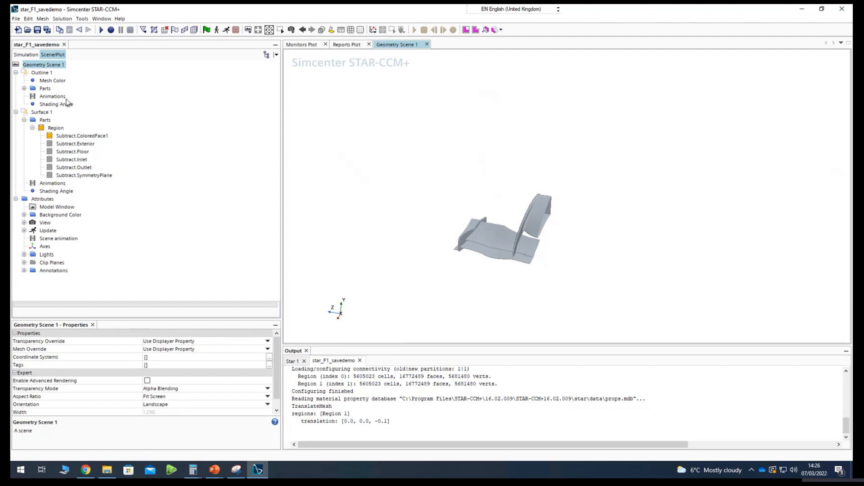
- Copy the existing fluid region and paste it under Regions as a second region
{"action": "left_click", "coordinate": [21, 55]}
{"action": "scroll", "coordinate": [50, 156], "scroll_direction": "up", "scroll_amount": 3}
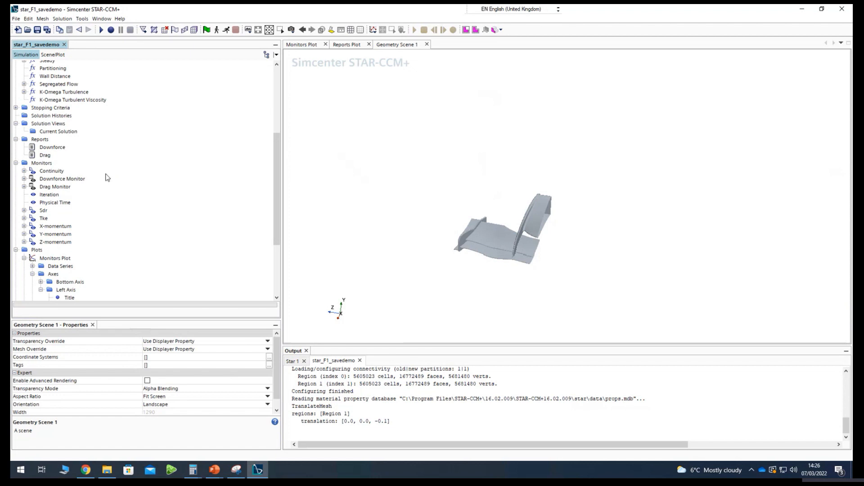
{"action": "scroll", "coordinate": [104, 178], "scroll_direction": "up", "scroll_amount": 6}
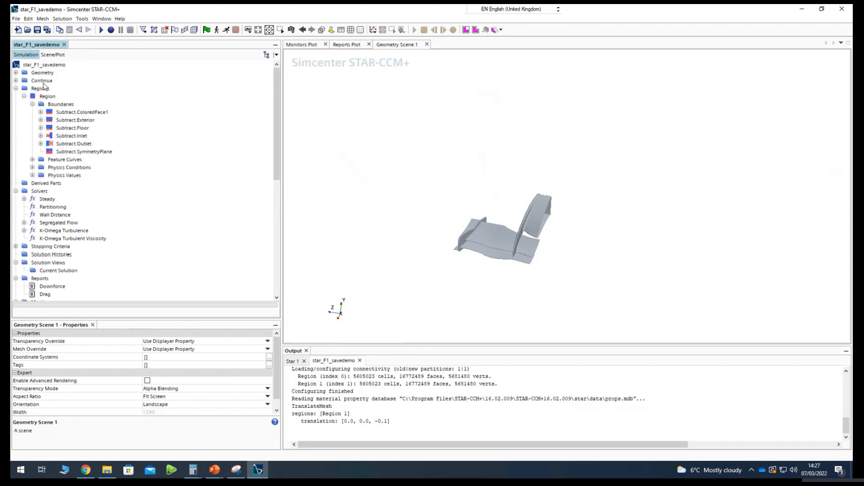
{"action": "left_click", "coordinate": [45, 96]}
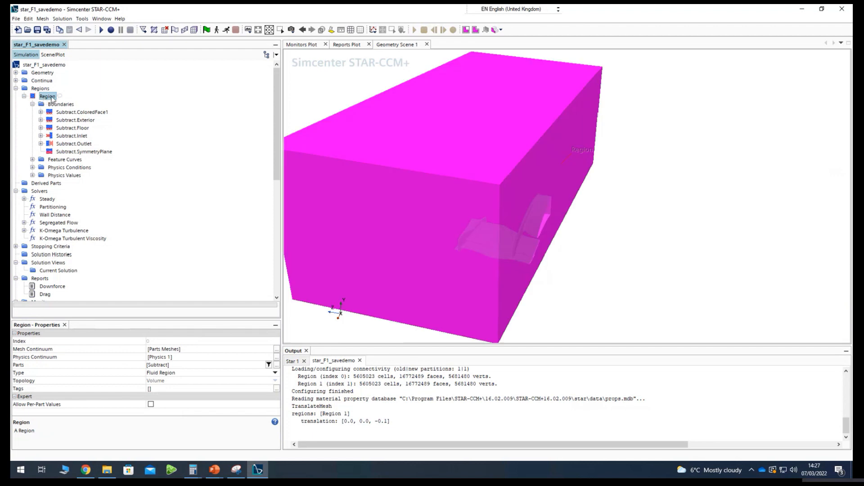
{"action": "left_click_drag", "start_coordinate": [505, 258], "coordinate": [434, 247]}
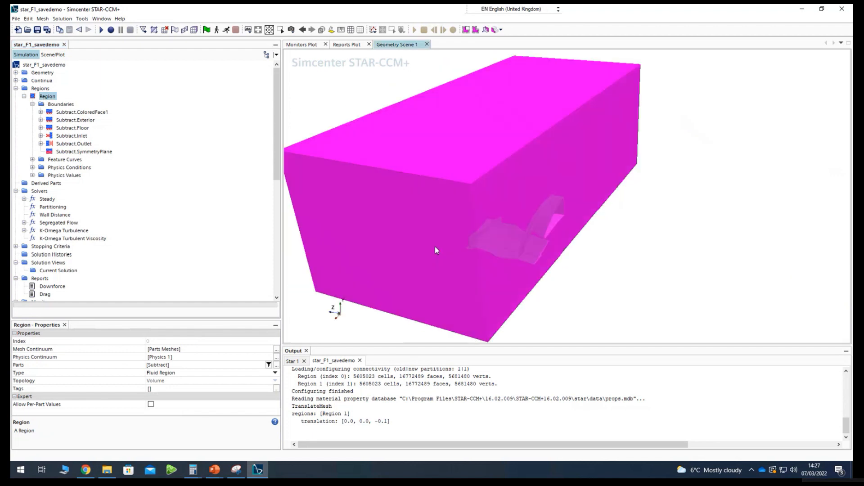
{"action": "right_click", "coordinate": [46, 96]}
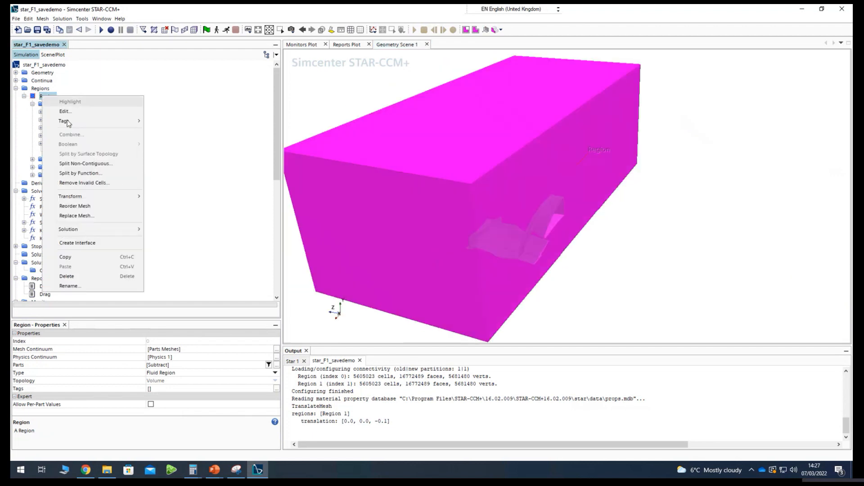
{"action": "left_click", "coordinate": [87, 261]}
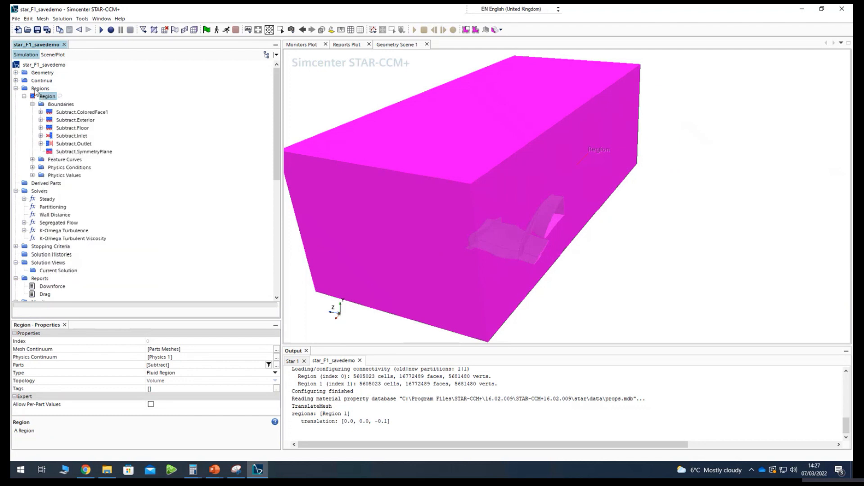
{"action": "left_click", "coordinate": [41, 88]}
{"action": "right_click", "coordinate": [41, 89]}
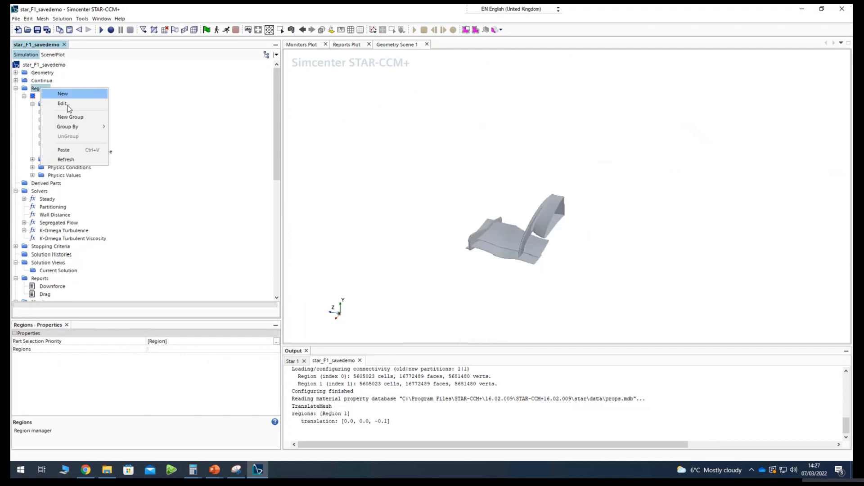
{"action": "left_click", "coordinate": [100, 150]}
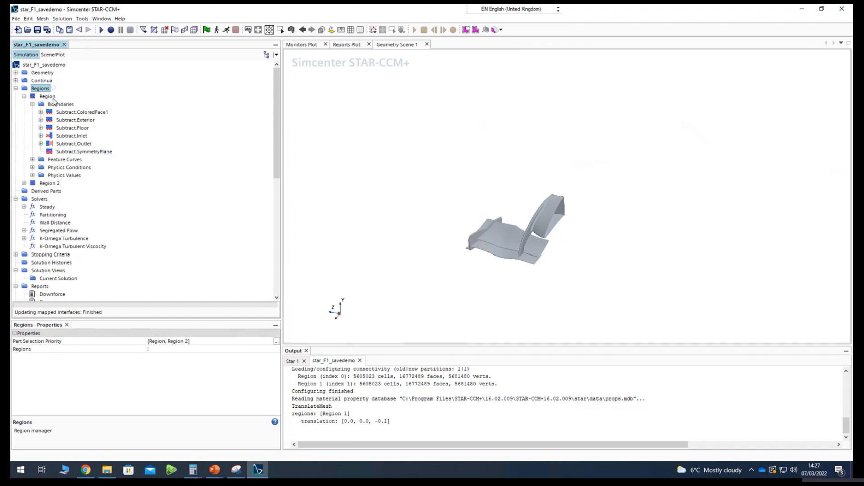
- Reflect Region 2 about the plane with normal vector X 0.0, Y 0.0, Z 1.0 m in the Laboratory coordinate system
{"action": "left_click", "coordinate": [48, 183]}
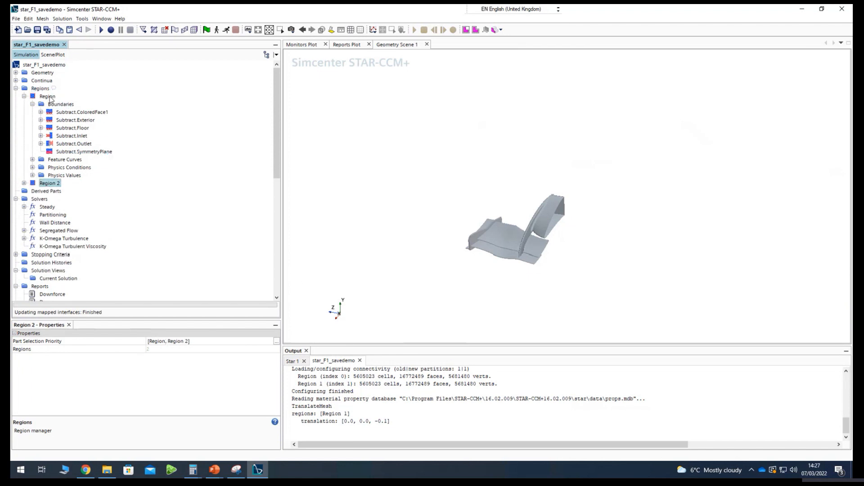
{"action": "right_click", "coordinate": [49, 183]}
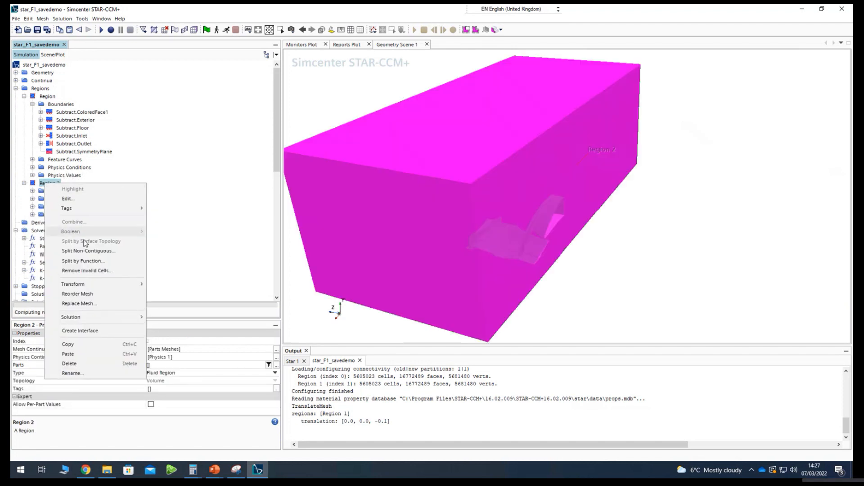
{"action": "mouse_move", "coordinate": [98, 286]}
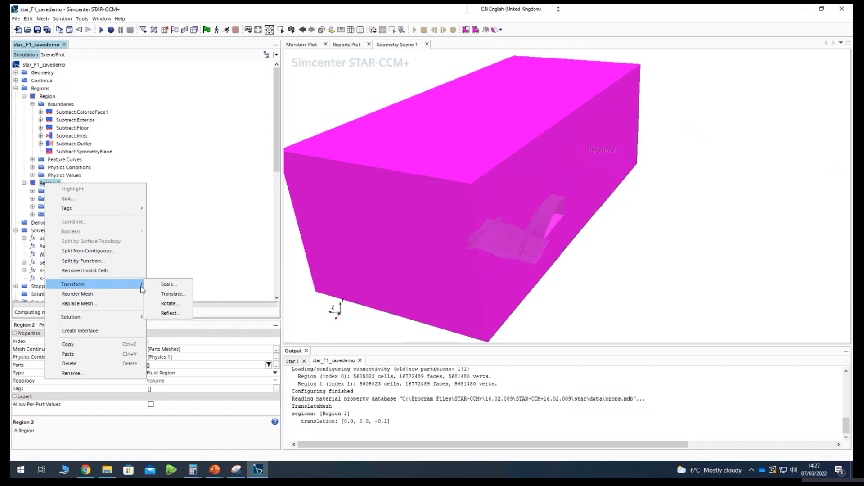
{"action": "left_click", "coordinate": [170, 313]}
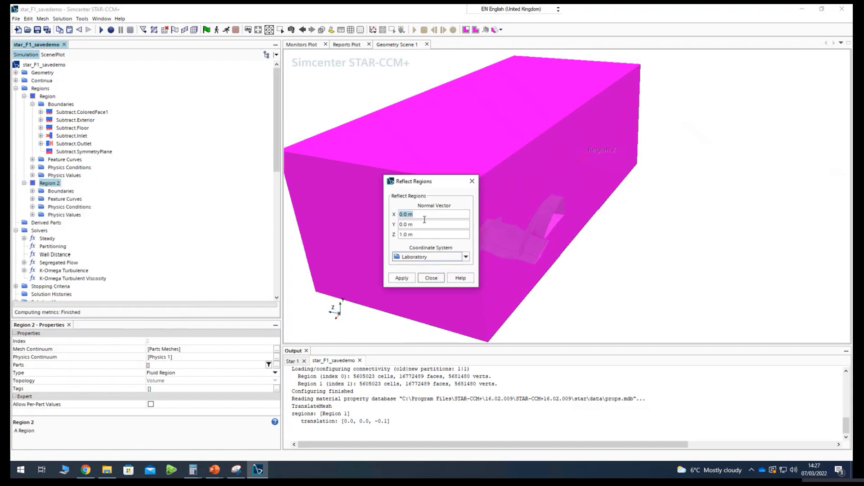
{"action": "key", "text": "Tab"}
{"action": "key", "text": "Tab"}
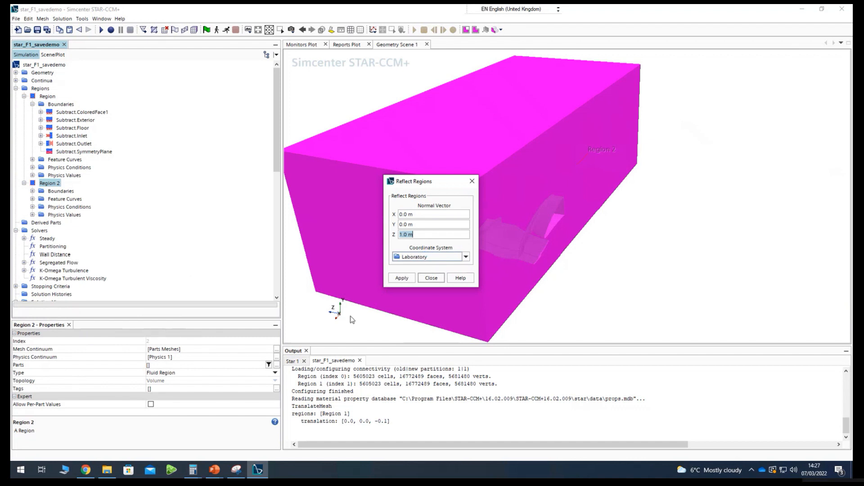
{"action": "left_click", "coordinate": [397, 279]}
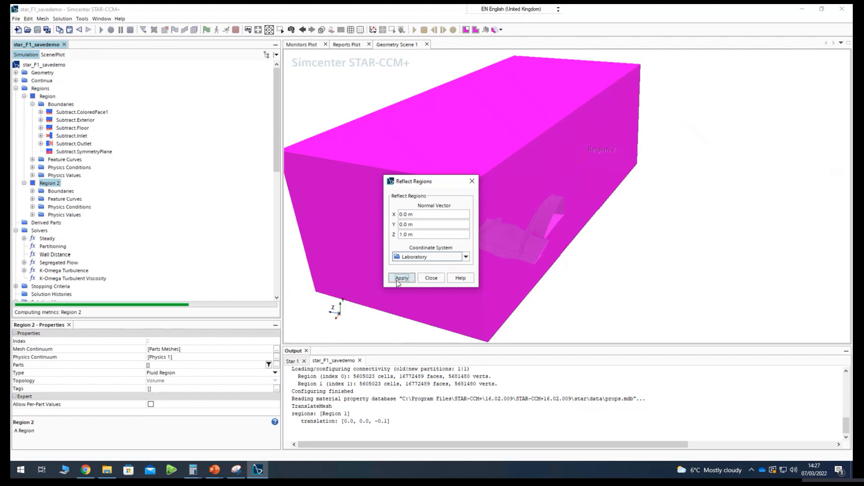
{"action": "left_click", "coordinate": [433, 279]}
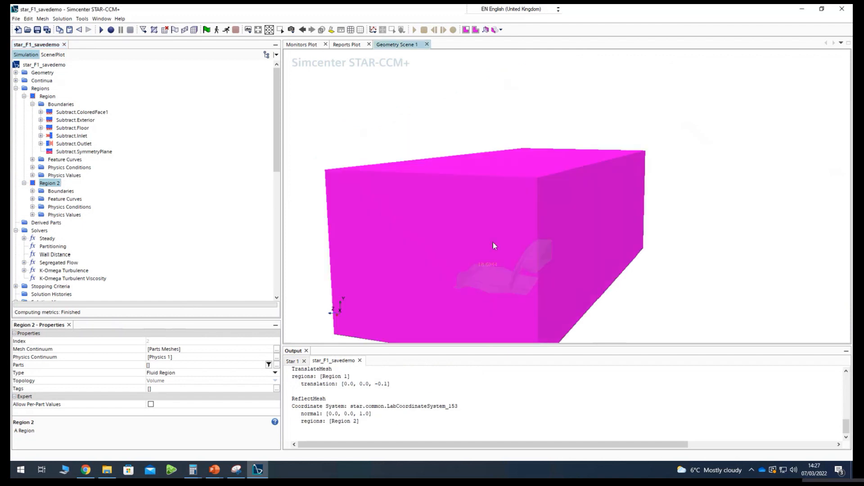
- Make the geometry scene transparent and inspect the reflected Region 2 relative to the original wing from several angles
{"action": "left_click_drag", "start_coordinate": [493, 242], "coordinate": [383, 259]}
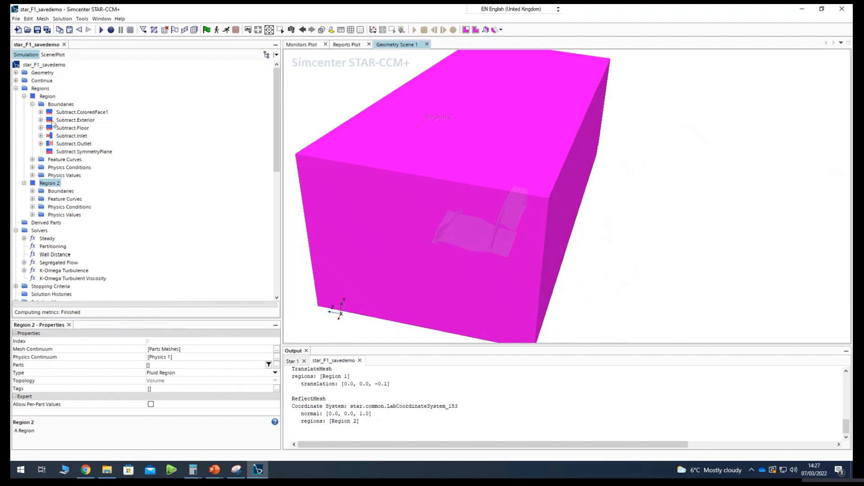
{"action": "left_click", "coordinate": [58, 105]}
{"action": "left_click", "coordinate": [45, 184]}
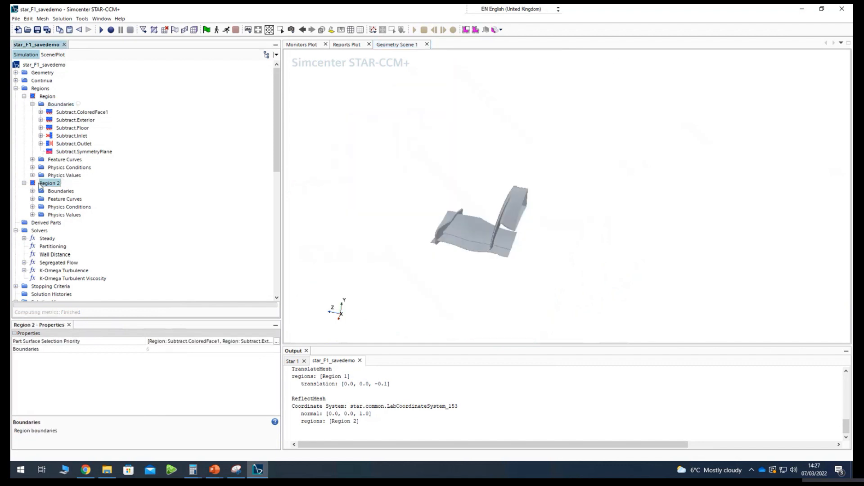
{"action": "left_click", "coordinate": [324, 31]}
{"action": "mouse_move", "coordinate": [397, 223]}
{"action": "left_mouse_down"}
{"action": "mouse_move", "coordinate": [446, 213]}
{"action": "mouse_move", "coordinate": [448, 228]}
{"action": "mouse_move", "coordinate": [409, 217]}
{"action": "left_mouse_up"}
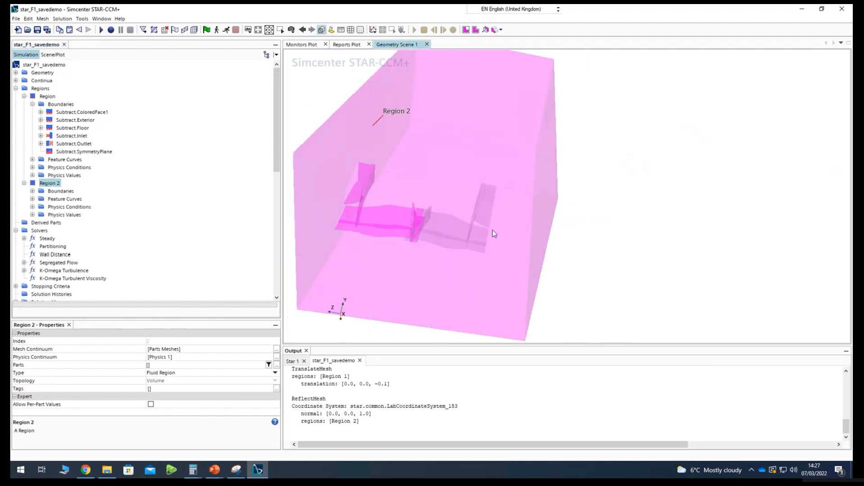
{"action": "left_click_drag", "start_coordinate": [477, 221], "coordinate": [378, 225]}
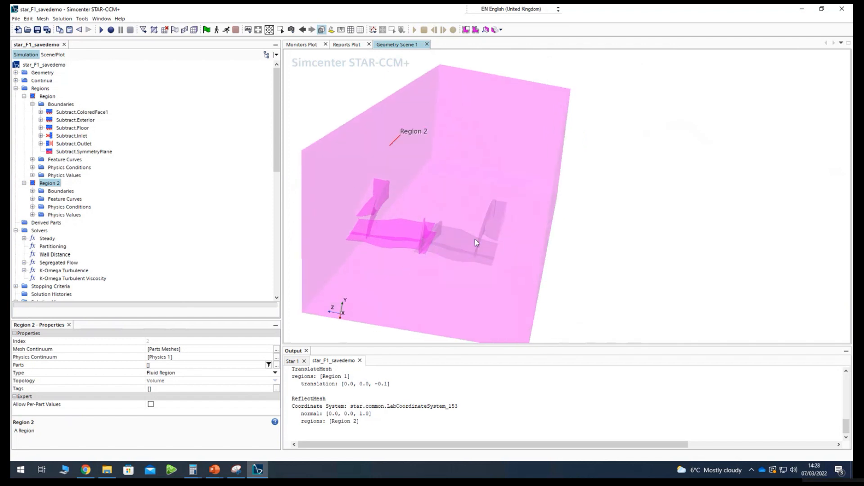
- Translate Region 2 by -1.5 m along Z in the Laboratory coordinate system
{"action": "right_click", "coordinate": [50, 185]}
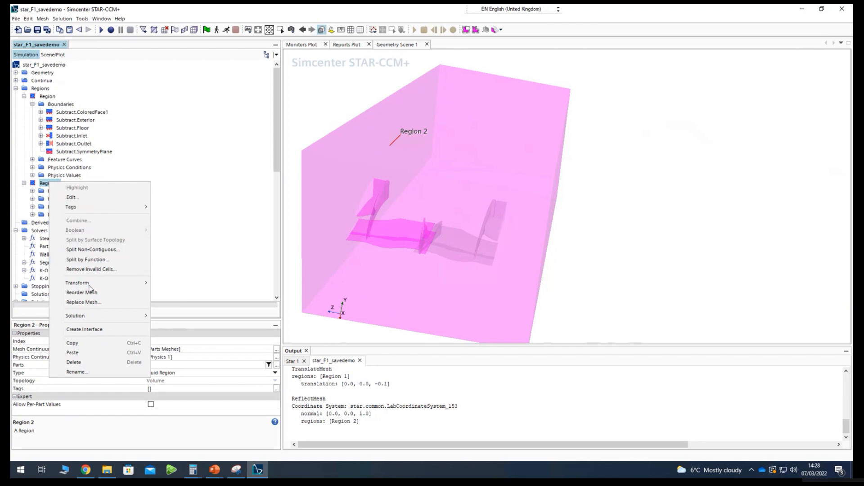
{"action": "left_click", "coordinate": [47, 186]}
{"action": "right_click", "coordinate": [52, 185]}
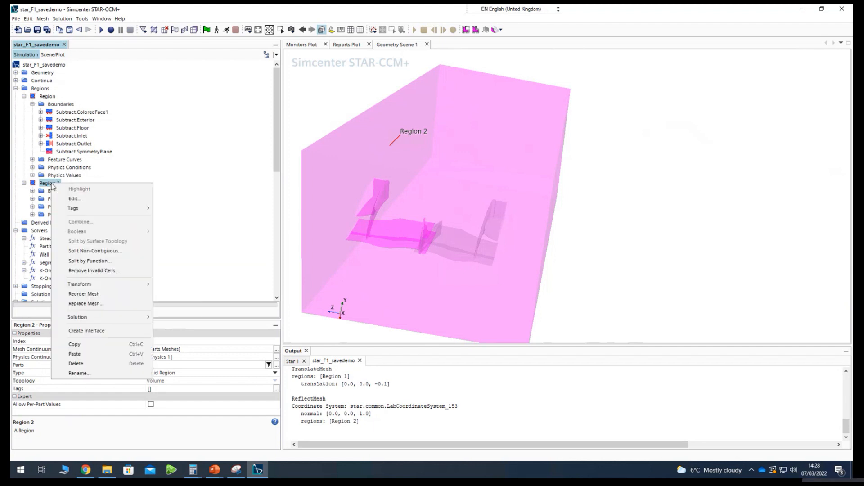
{"action": "mouse_move", "coordinate": [104, 284]}
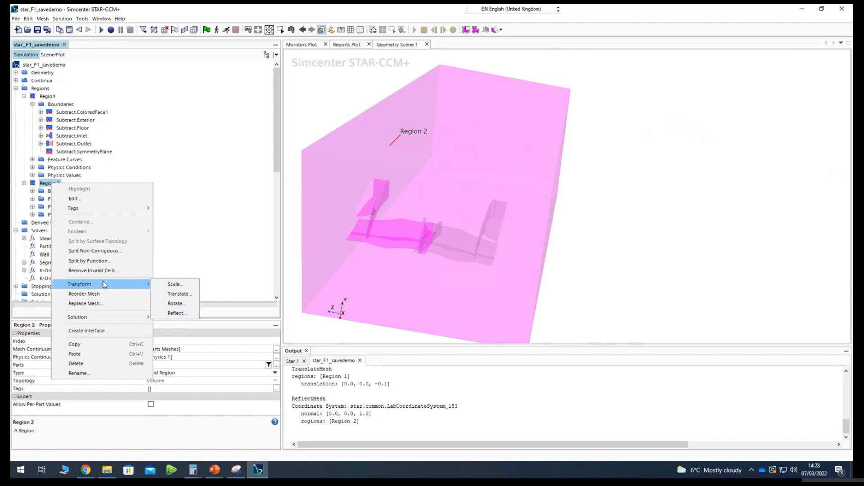
{"action": "left_click", "coordinate": [177, 294]}
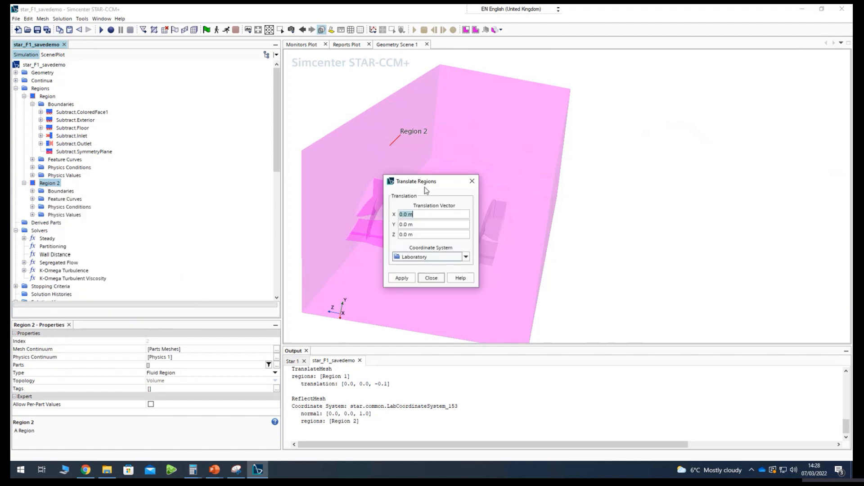
{"action": "left_click_drag", "start_coordinate": [424, 185], "coordinate": [197, 169]}
{"action": "left_click", "coordinate": [174, 218]}
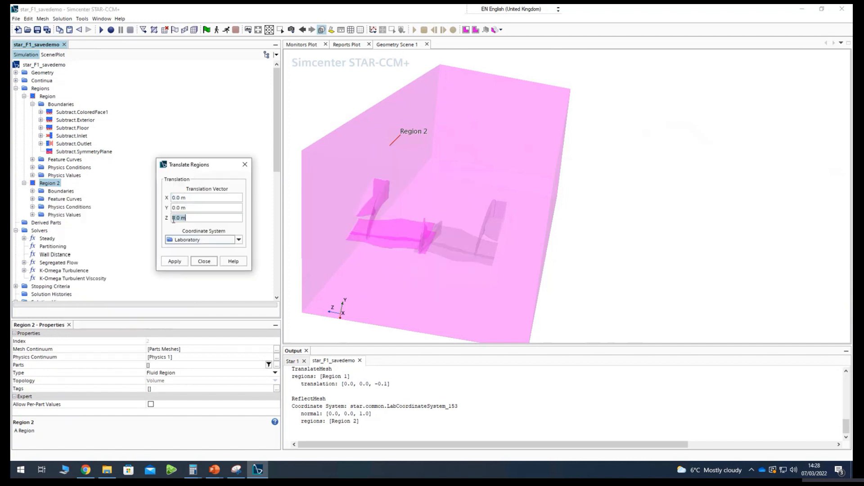
{"action": "left_click", "coordinate": [179, 218]}
{"action": "left_click_drag", "start_coordinate": [180, 218], "coordinate": [169, 217]}
{"action": "type", "text": "-1"}
{"action": "left_click", "coordinate": [175, 261]}
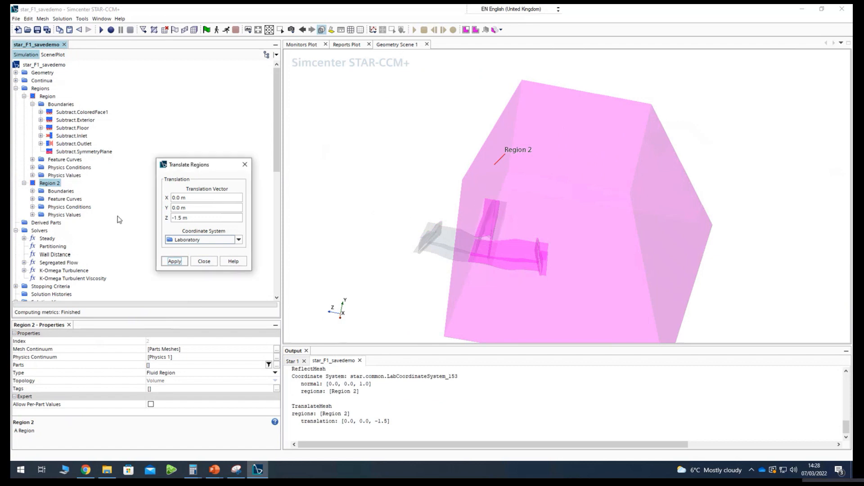
- Translate Region 2 by a further -0.1 m along Z twice and close the translation dialog
{"action": "left_click", "coordinate": [183, 217]}
{"action": "key", "text": "BackSpace"}
{"action": "key", "text": "BackSpace"}
{"action": "key", "text": "BackSpace"}
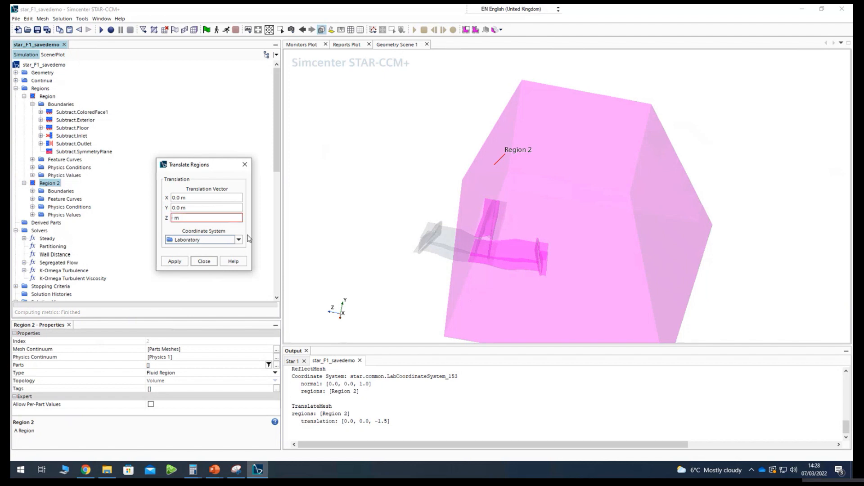
{"action": "type", "text": "0.1"}
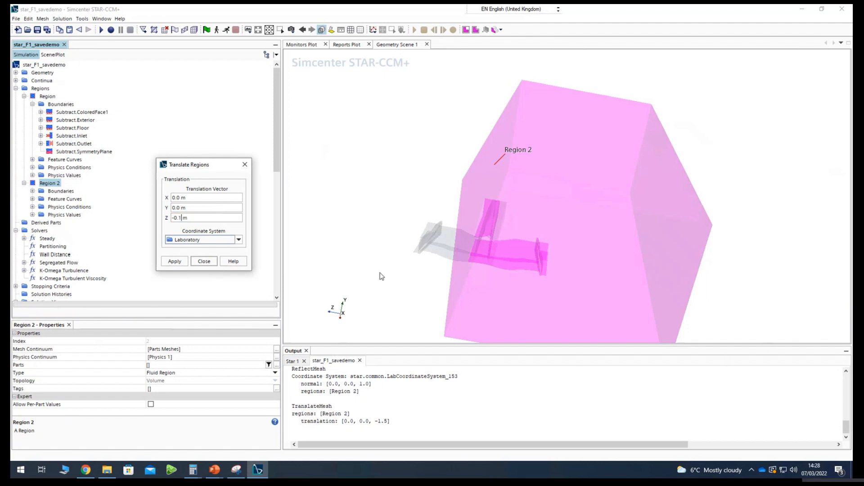
{"action": "left_click", "coordinate": [174, 261]}
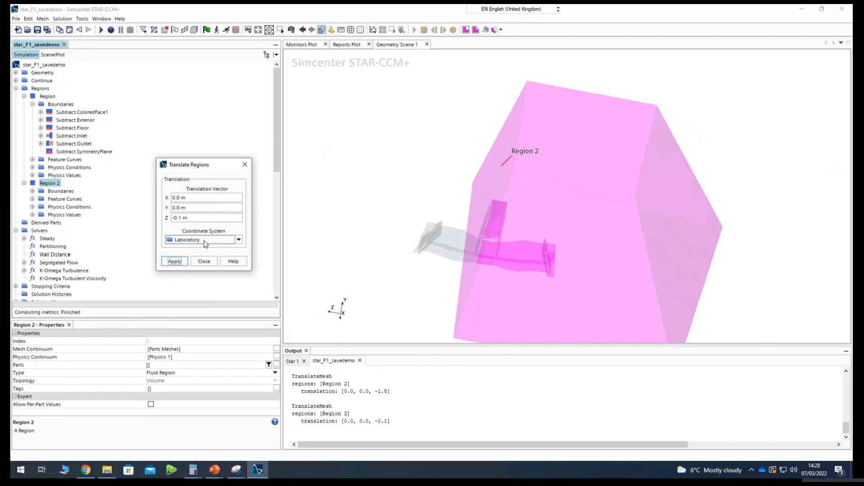
{"action": "left_click", "coordinate": [174, 261]}
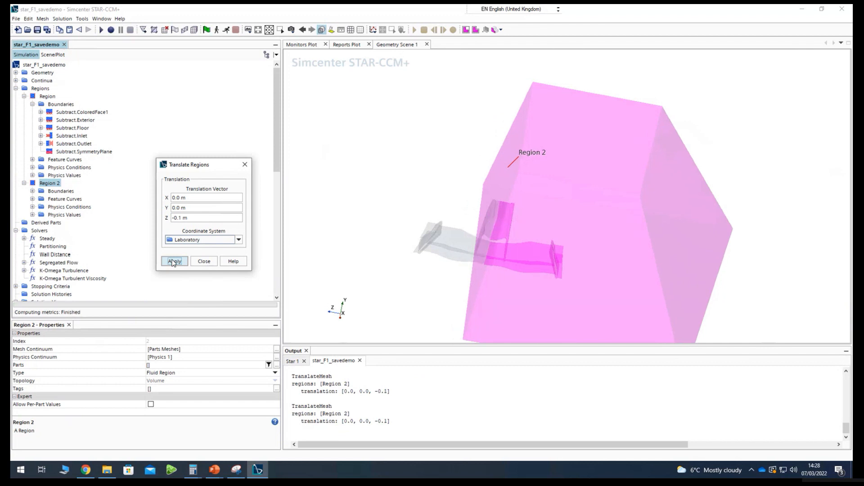
{"action": "left_click", "coordinate": [245, 165]}
- Examine the parts of the Outline 1 and Surface 1 displayers in Geometry Scene 1 to check which regions they include
{"action": "mouse_move", "coordinate": [401, 246]}
{"action": "left_mouse_down"}
{"action": "mouse_move", "coordinate": [452, 246]}
{"action": "mouse_move", "coordinate": [408, 284]}
{"action": "mouse_move", "coordinate": [395, 261]}
{"action": "left_mouse_up"}
{"action": "left_click", "coordinate": [53, 55]}
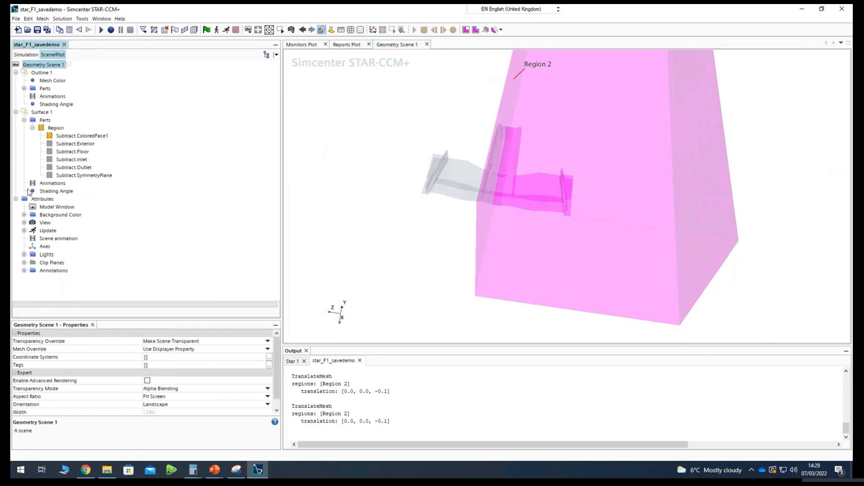
{"action": "left_click", "coordinate": [42, 113]}
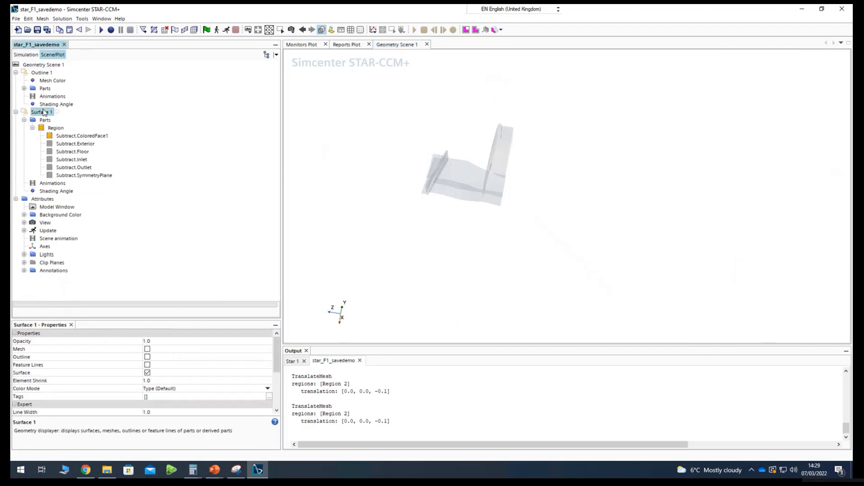
{"action": "left_click", "coordinate": [32, 120]}
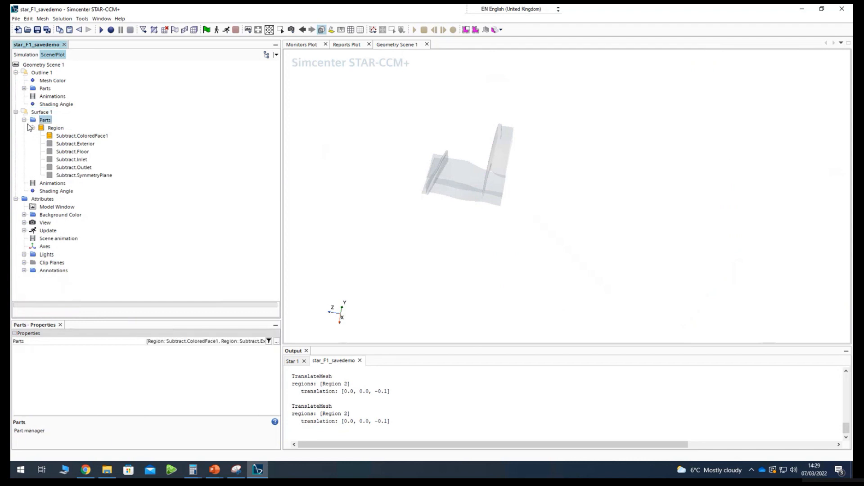
{"action": "left_click", "coordinate": [25, 121]}
{"action": "left_click", "coordinate": [35, 113]}
{"action": "left_click", "coordinate": [37, 88]}
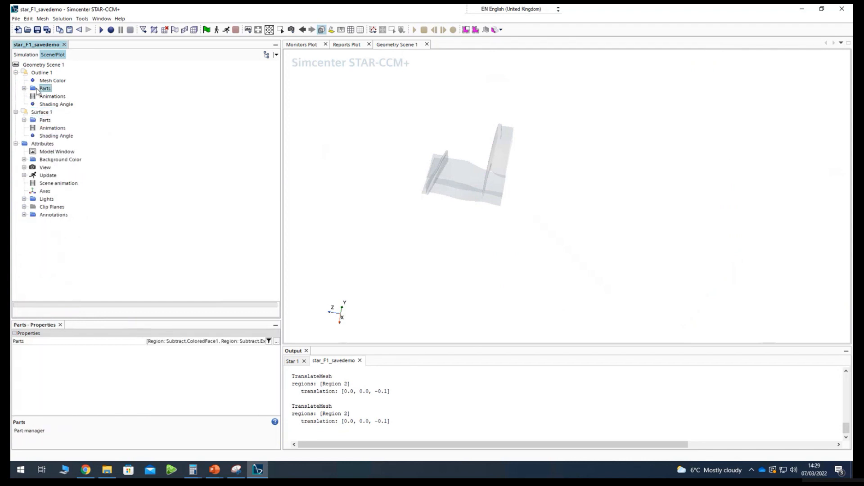
{"action": "left_click", "coordinate": [41, 72]}
{"action": "left_click", "coordinate": [16, 73]}
{"action": "left_click", "coordinate": [28, 54]}
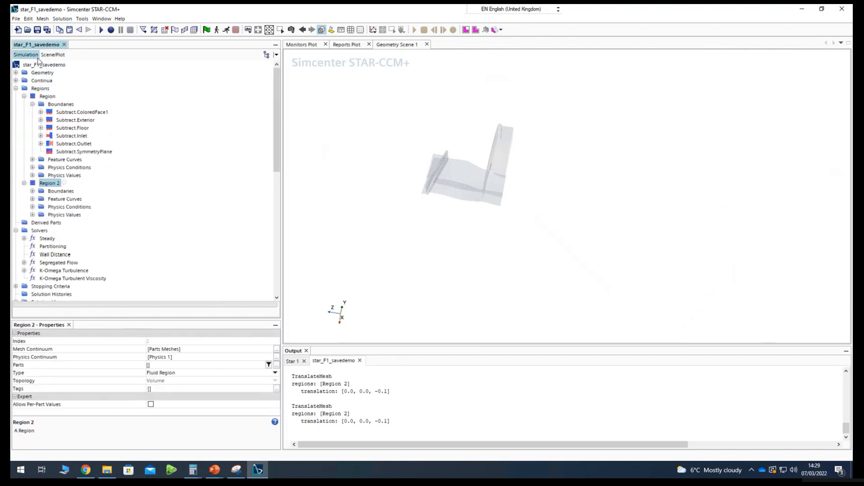
{"action": "left_click", "coordinate": [52, 55]}
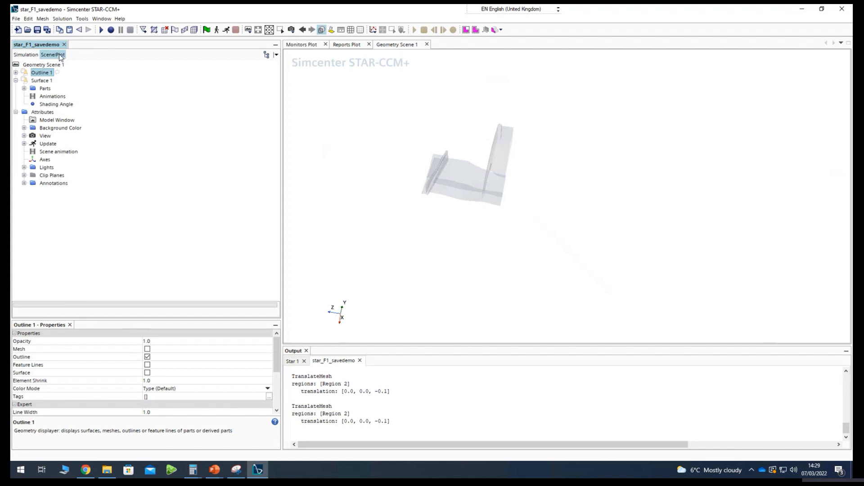
- Create a second geometry scene, close Geometry Scene 1 and inspect where the two regions meet
{"action": "left_click", "coordinate": [248, 30]}
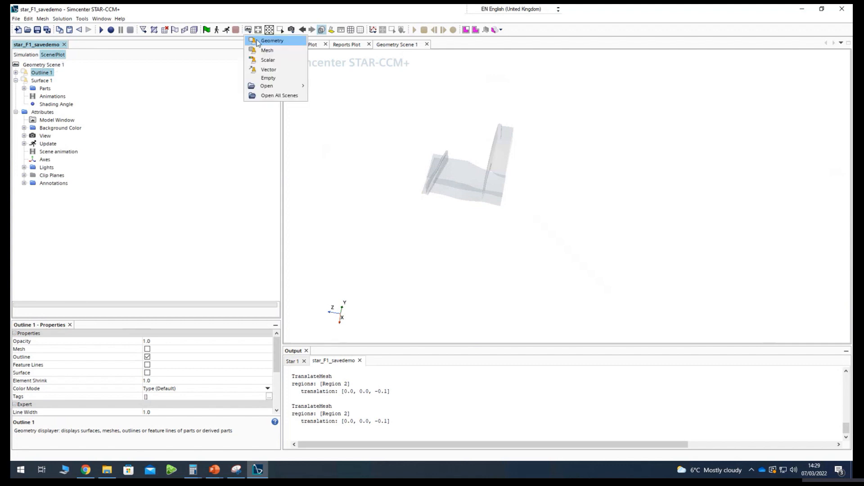
{"action": "left_click", "coordinate": [257, 43]}
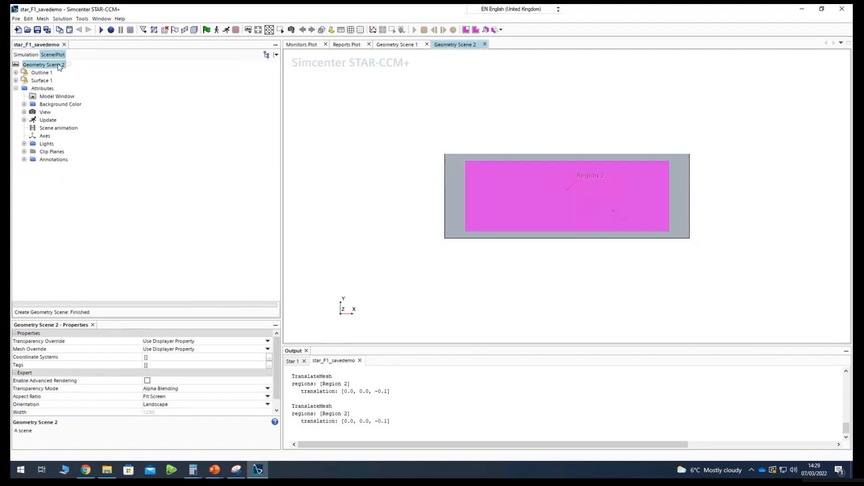
{"action": "left_click", "coordinate": [405, 45]}
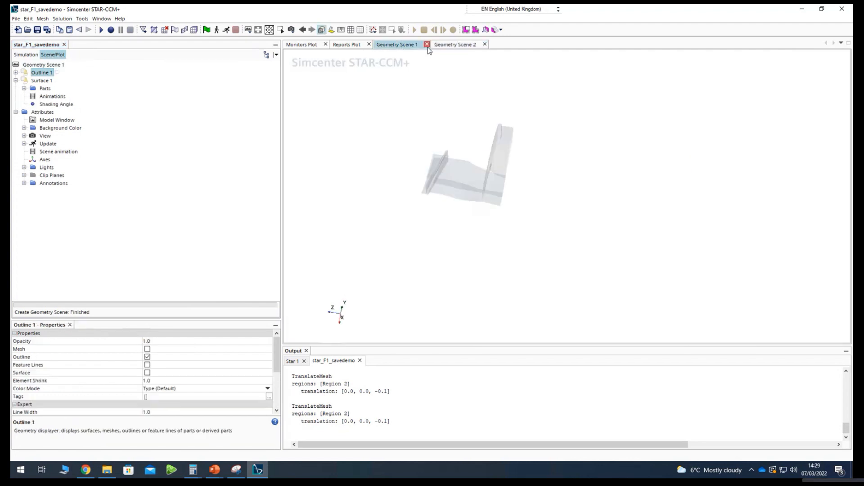
{"action": "left_click", "coordinate": [427, 46]}
{"action": "left_click_drag", "start_coordinate": [462, 241], "coordinate": [598, 280]}
{"action": "scroll", "coordinate": [486, 177], "scroll_direction": "up", "scroll_amount": 4}
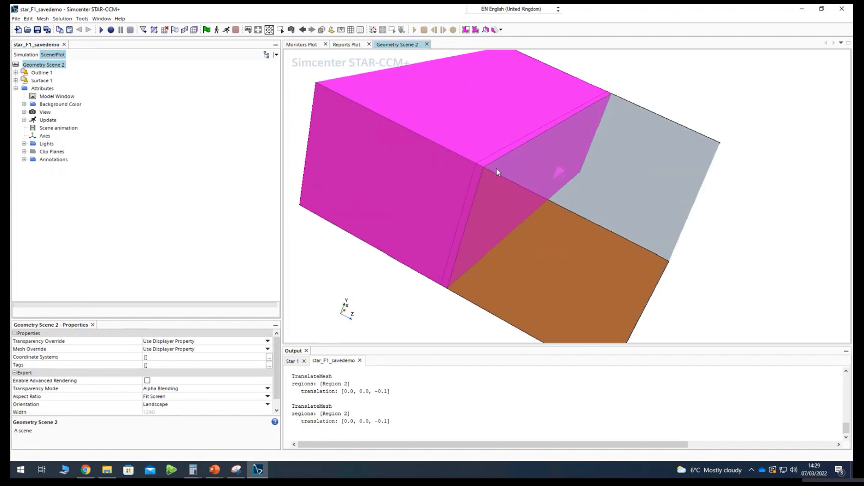
- Translate Region 2 by another -0.1 m along Z in the Laboratory coordinate system and check the joint between the regions
{"action": "left_click", "coordinate": [26, 55]}
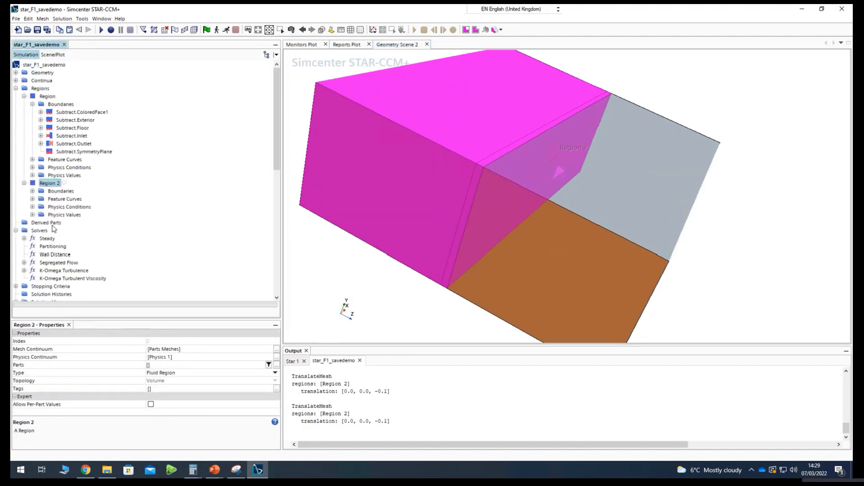
{"action": "right_click", "coordinate": [52, 185]}
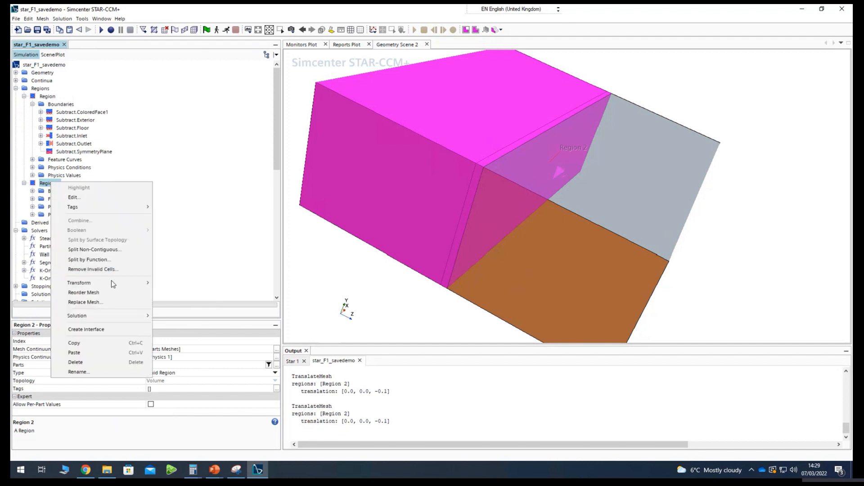
{"action": "mouse_move", "coordinate": [111, 282]}
{"action": "left_click", "coordinate": [173, 292]}
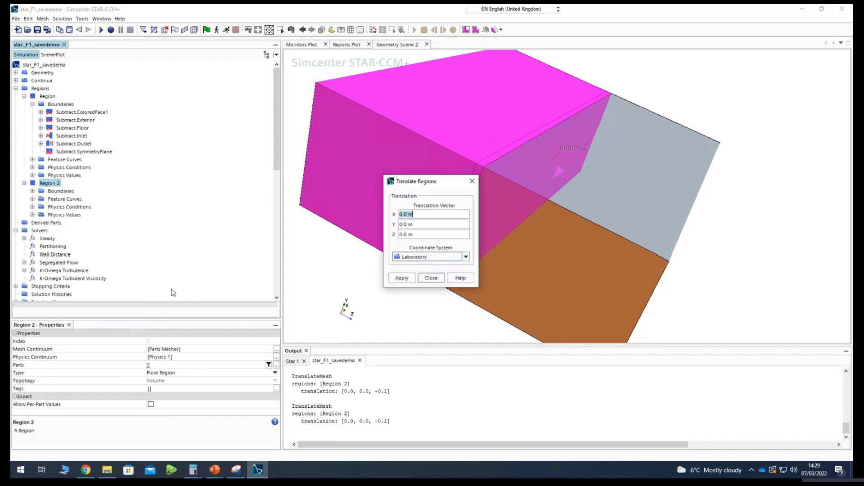
{"action": "left_click_drag", "start_coordinate": [405, 187], "coordinate": [206, 186]}
{"action": "triple_click", "coordinate": [208, 233]}
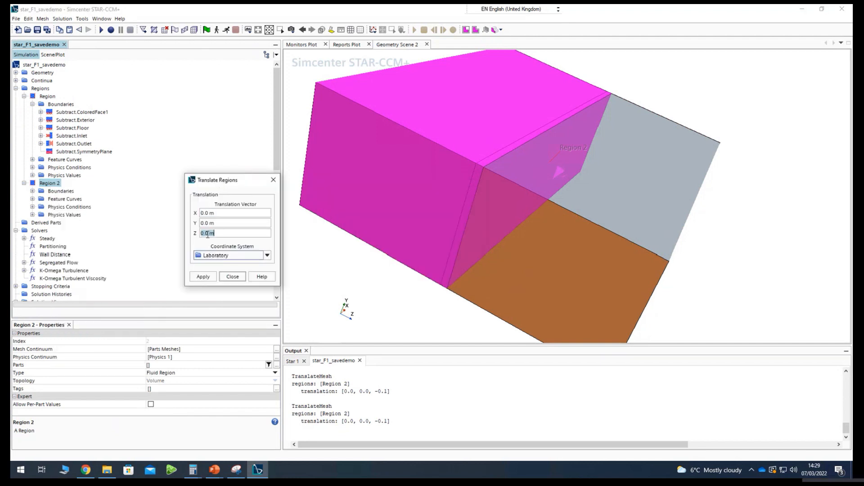
{"action": "type", "text": "-0.1"}
{"action": "left_click", "coordinate": [198, 279]}
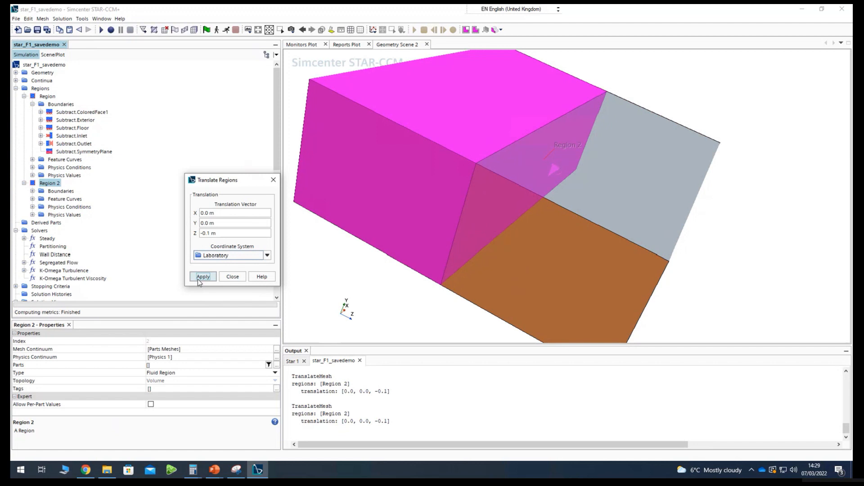
{"action": "left_click", "coordinate": [232, 276]}
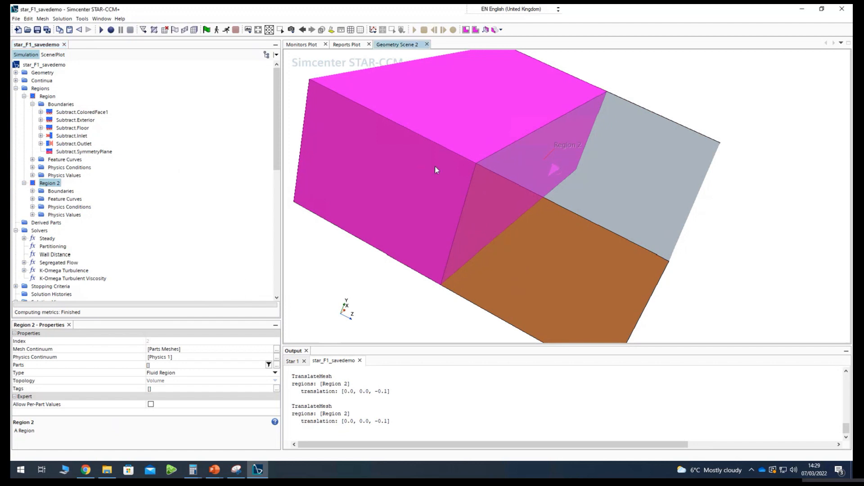
{"action": "left_click_drag", "start_coordinate": [435, 166], "coordinate": [342, 135]}
- Hide the Exterior, Floor, Inlet, Outlet and SymmetryPlane boundaries of Region in the Surface 1 displayer of Geometry Scene 2
{"action": "left_click", "coordinate": [52, 54]}
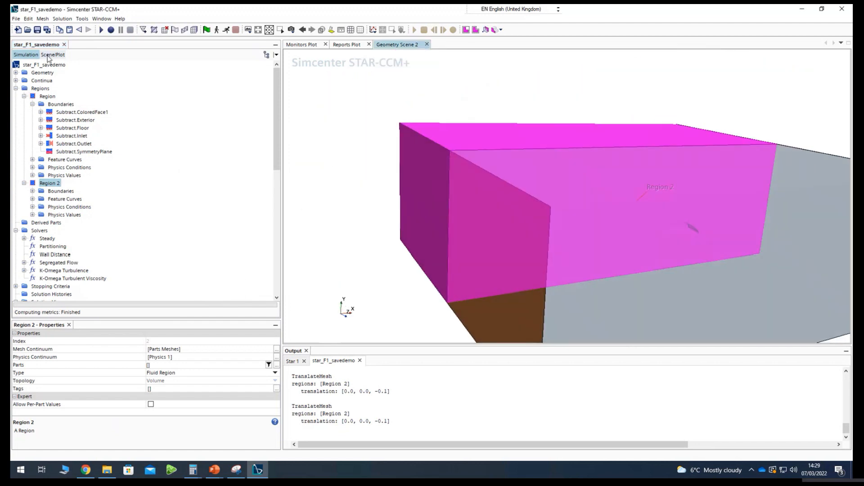
{"action": "left_click_drag", "start_coordinate": [369, 217], "coordinate": [431, 228]}
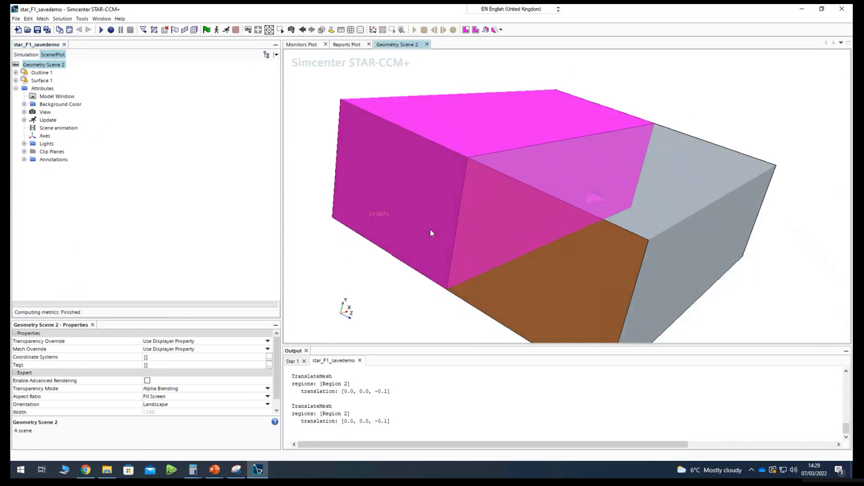
{"action": "left_click", "coordinate": [16, 80]}
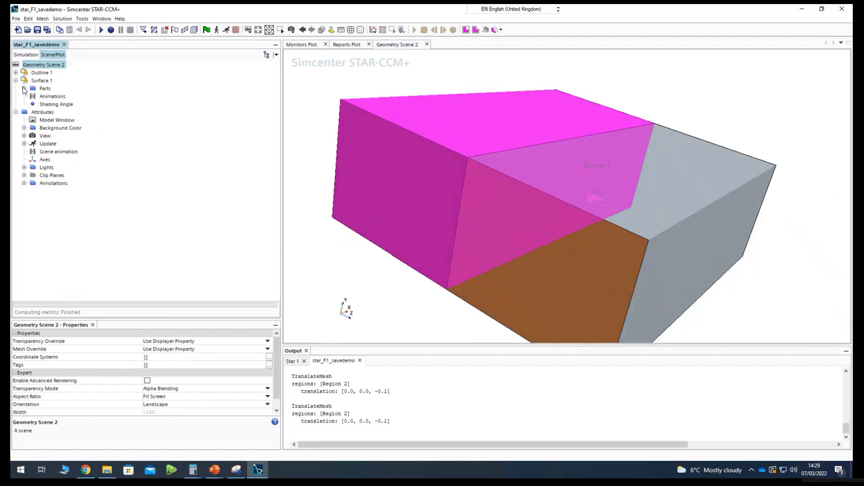
{"action": "left_click", "coordinate": [24, 88]}
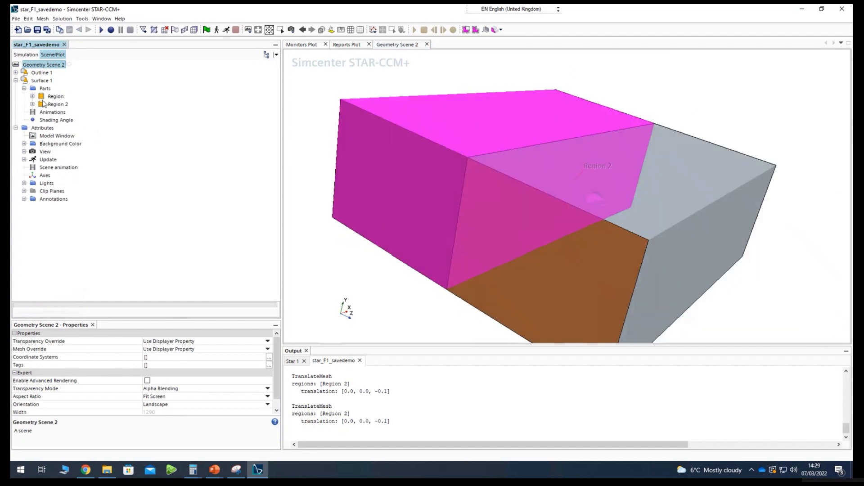
{"action": "left_click", "coordinate": [33, 96]}
{"action": "left_click", "coordinate": [25, 73]}
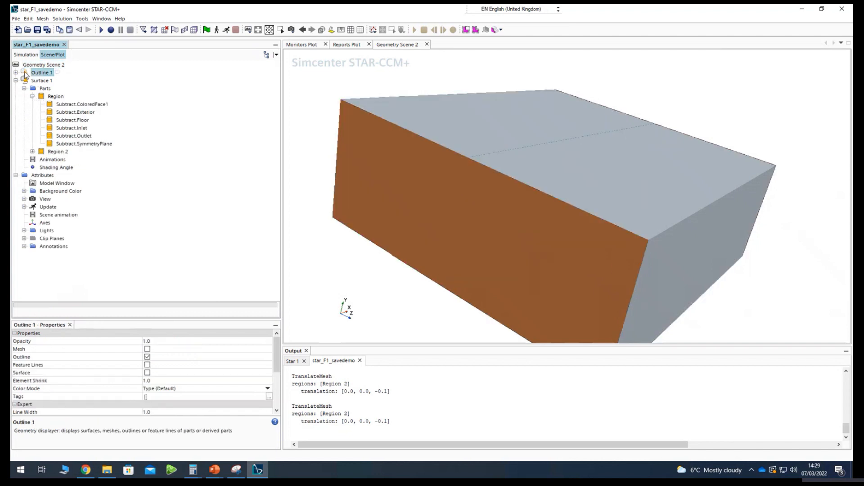
{"action": "left_click", "coordinate": [67, 112]}
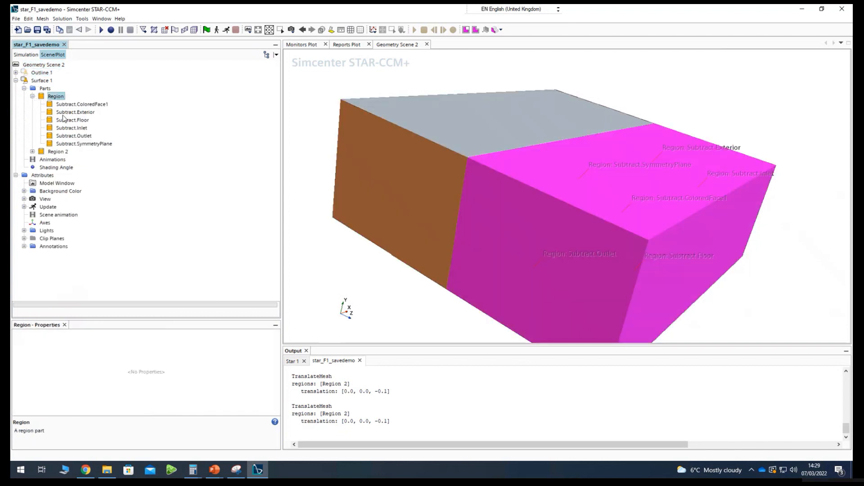
{"action": "left_click", "coordinate": [67, 144], "text": "shift"}
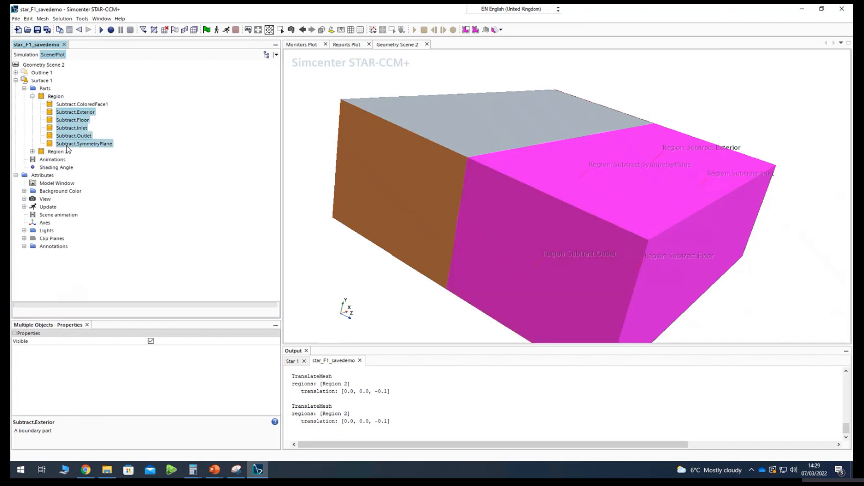
{"action": "right_click", "coordinate": [71, 144]}
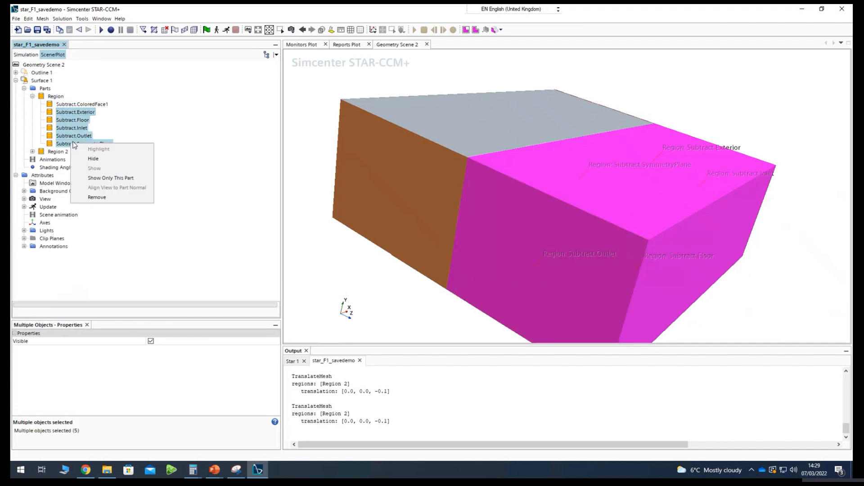
{"action": "left_click", "coordinate": [92, 159]}
- Hide the Exterior, Floor, Inlet, Outlet and SymmetryPlane boundaries of Region 2 in the Surface 1 displayer
{"action": "left_click", "coordinate": [32, 151]}
{"action": "left_click", "coordinate": [72, 167]}
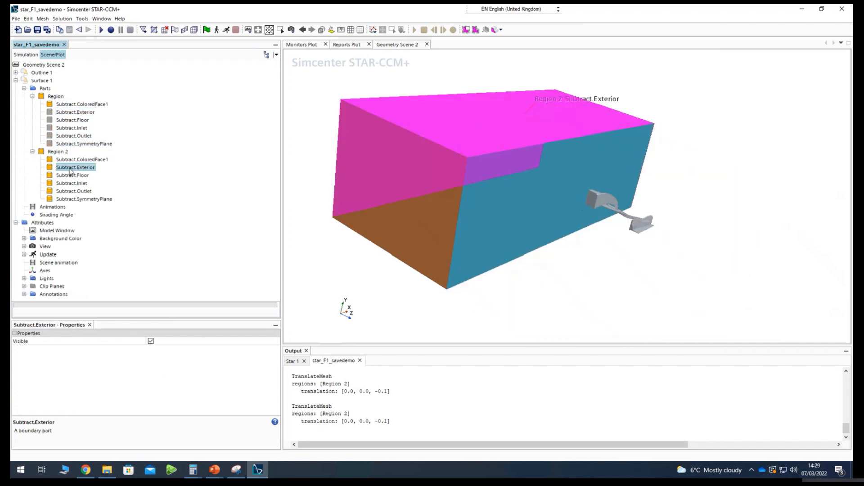
{"action": "left_click", "coordinate": [75, 199], "text": "shift"}
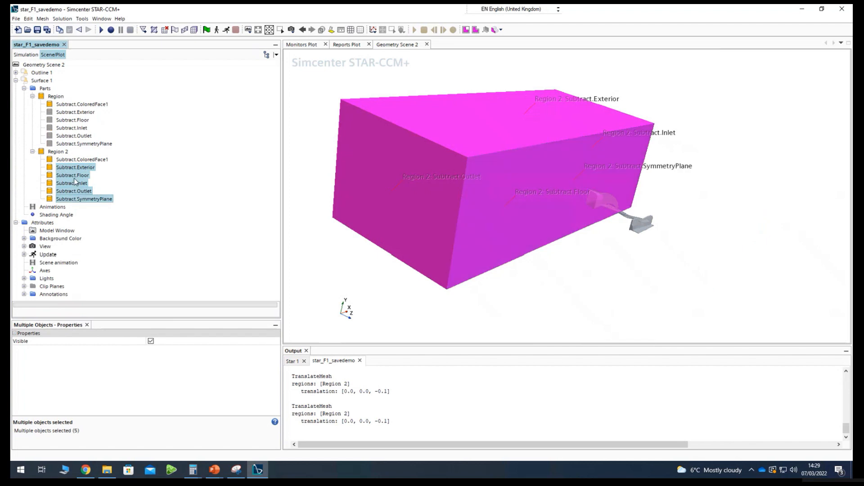
{"action": "right_click", "coordinate": [71, 178]}
{"action": "left_click", "coordinate": [85, 179]}
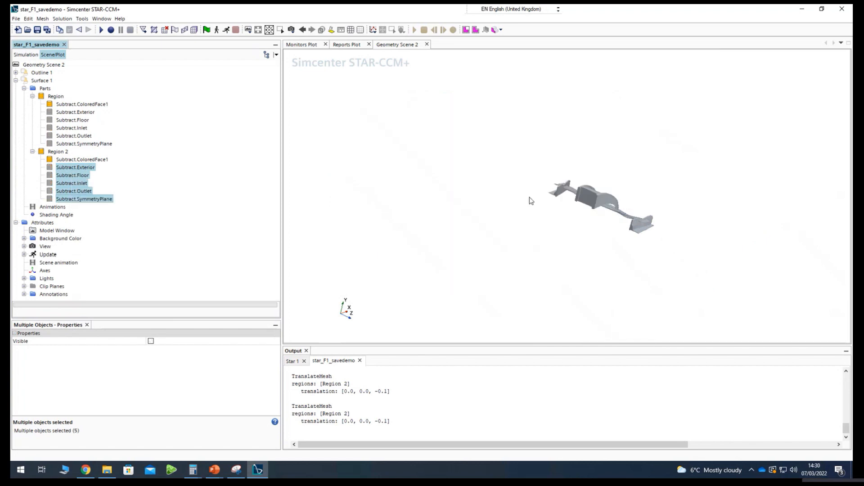
- Examine the combined wing from several angles and look through the scene types that can be created
{"action": "left_click_drag", "start_coordinate": [570, 215], "coordinate": [441, 245]}
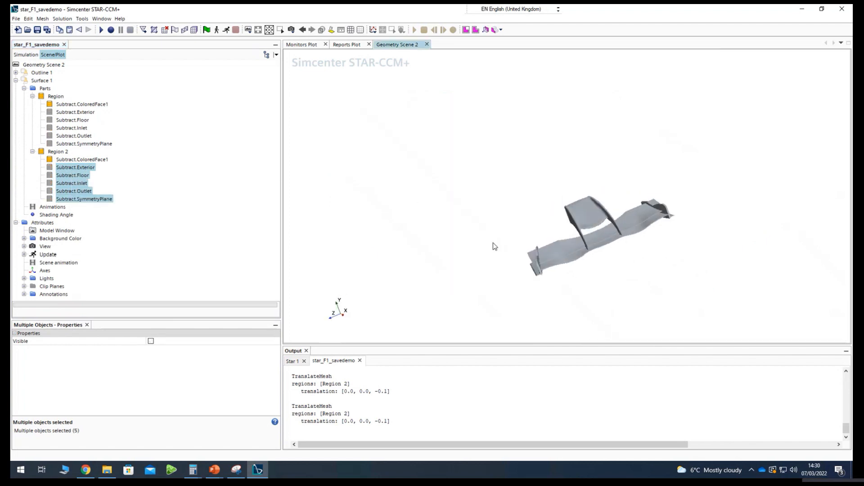
{"action": "left_click_drag", "start_coordinate": [745, 287], "coordinate": [541, 206]}
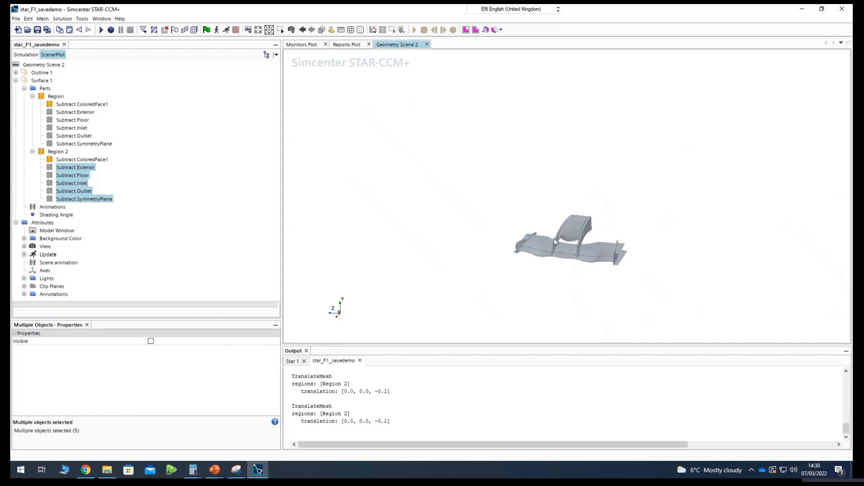
{"action": "left_click_drag", "start_coordinate": [562, 277], "coordinate": [586, 284]}
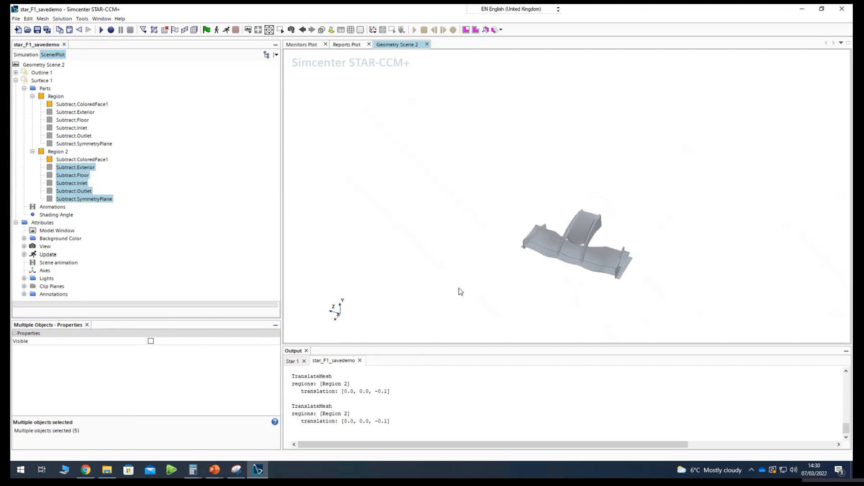
{"action": "left_click_drag", "start_coordinate": [459, 291], "coordinate": [463, 260]}
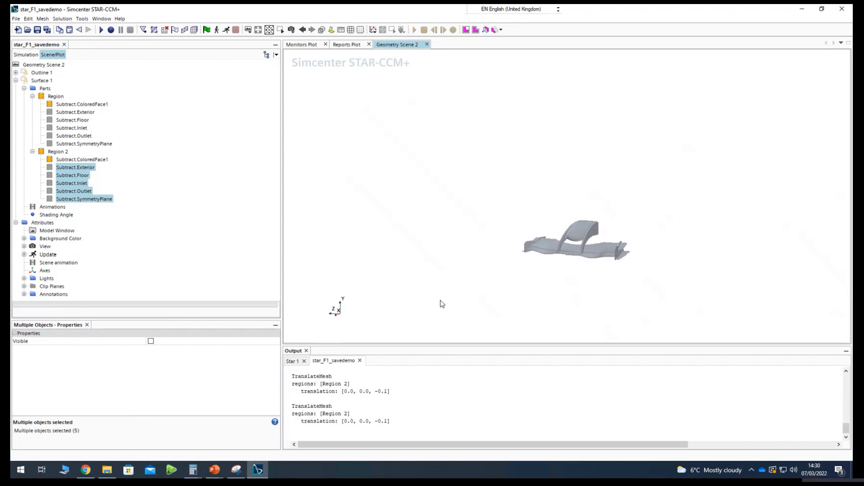
{"action": "scroll", "coordinate": [602, 260], "scroll_direction": "up", "scroll_amount": 1}
{"action": "scroll", "coordinate": [603, 260], "scroll_direction": "up", "scroll_amount": 1}
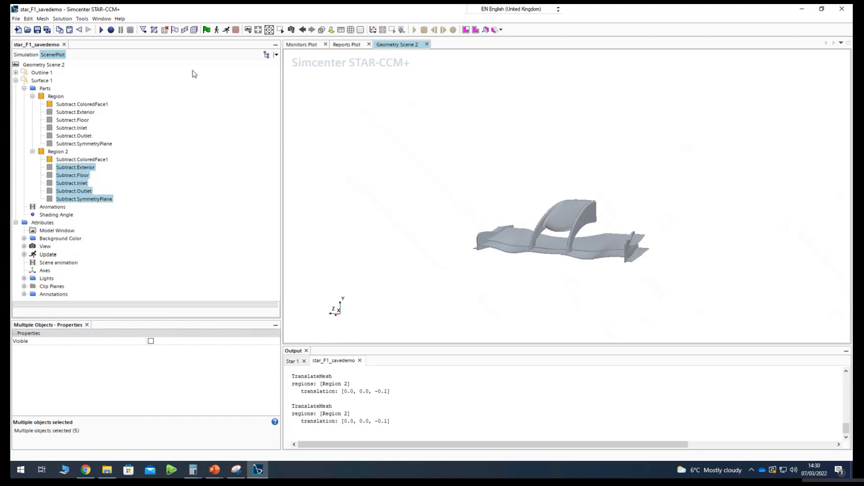
{"action": "left_click", "coordinate": [291, 30]}
{"action": "left_click", "coordinate": [246, 33]}
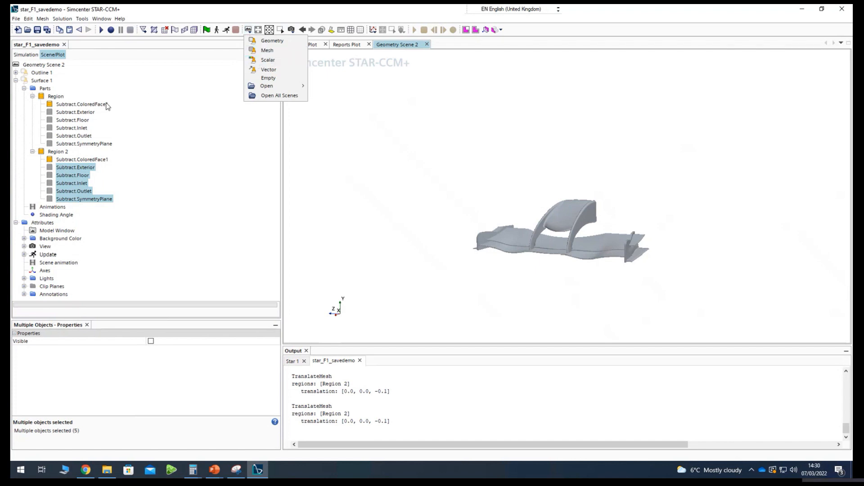
{"action": "left_click", "coordinate": [51, 217]}
- Add a scalar displayer to Geometry Scene 2 and expand its settings
{"action": "left_click", "coordinate": [40, 64]}
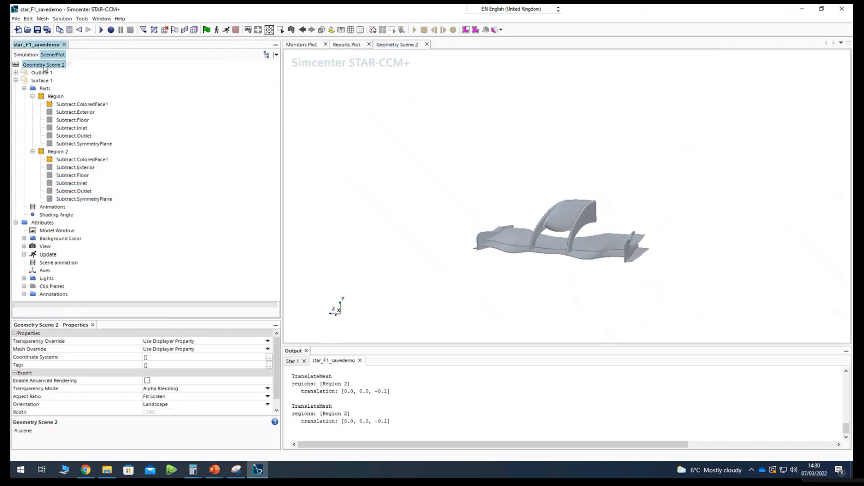
{"action": "right_click", "coordinate": [43, 64]}
{"action": "mouse_move", "coordinate": [90, 92]}
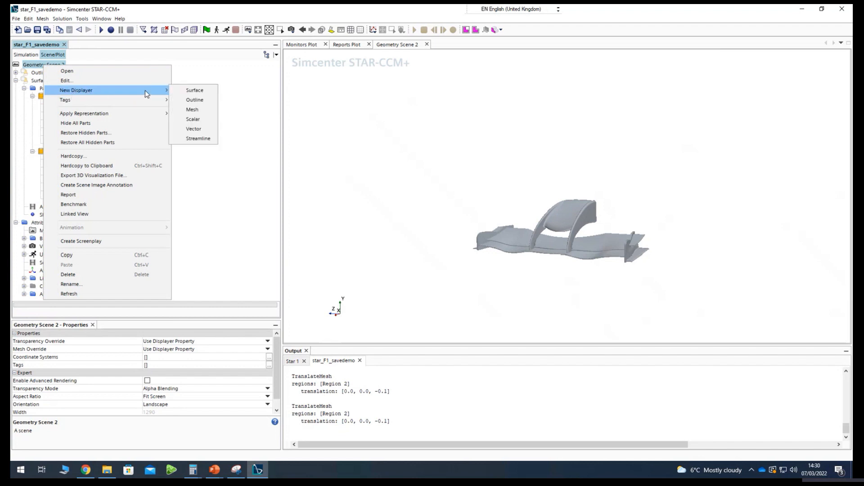
{"action": "left_click", "coordinate": [200, 121]}
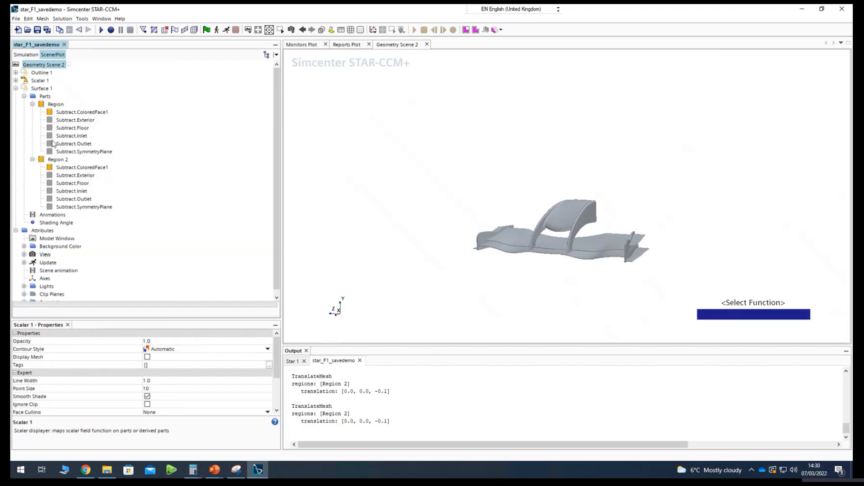
{"action": "scroll", "coordinate": [57, 209], "scroll_direction": "up", "scroll_amount": 1}
{"action": "left_click", "coordinate": [39, 81]}
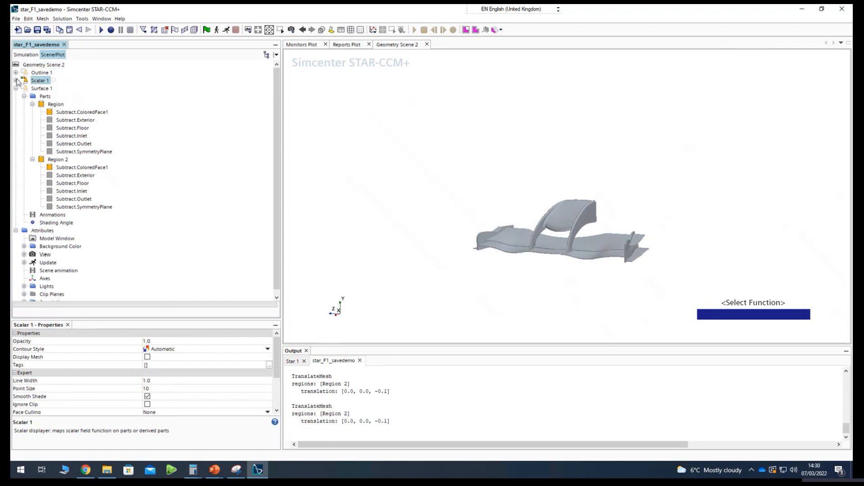
{"action": "left_click", "coordinate": [16, 81]}
{"action": "left_click", "coordinate": [41, 89]}
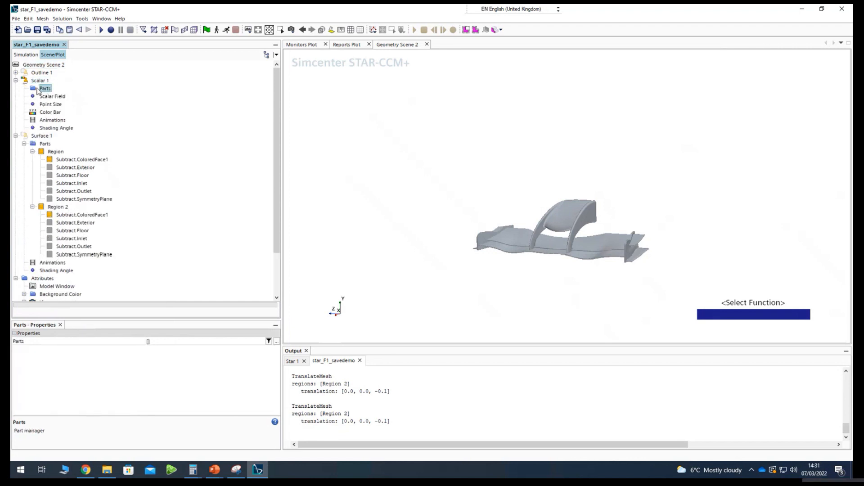
{"action": "left_click", "coordinate": [39, 81]}
{"action": "left_click_drag", "start_coordinate": [647, 218], "coordinate": [572, 231]}
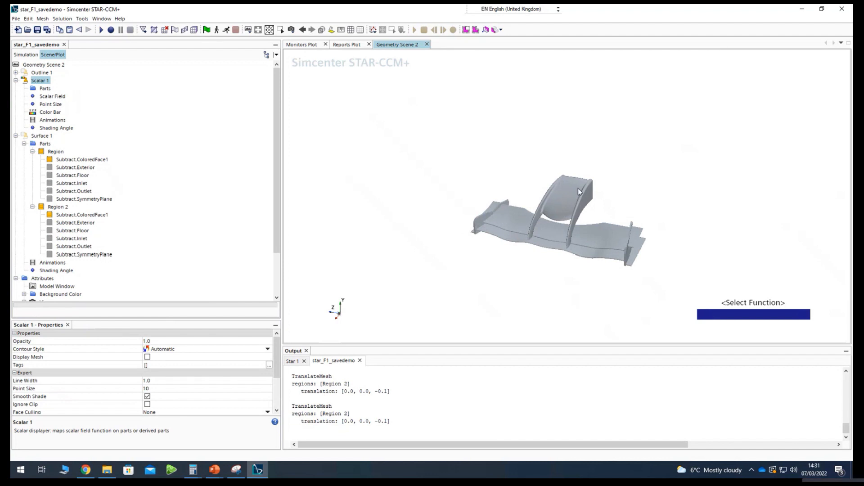
- Open the part selection of the Scalar 1 displayer and select the Subtract.ColoredFace1 boundary of Region
{"action": "left_click", "coordinate": [42, 90]}
{"action": "left_click", "coordinate": [163, 344]}
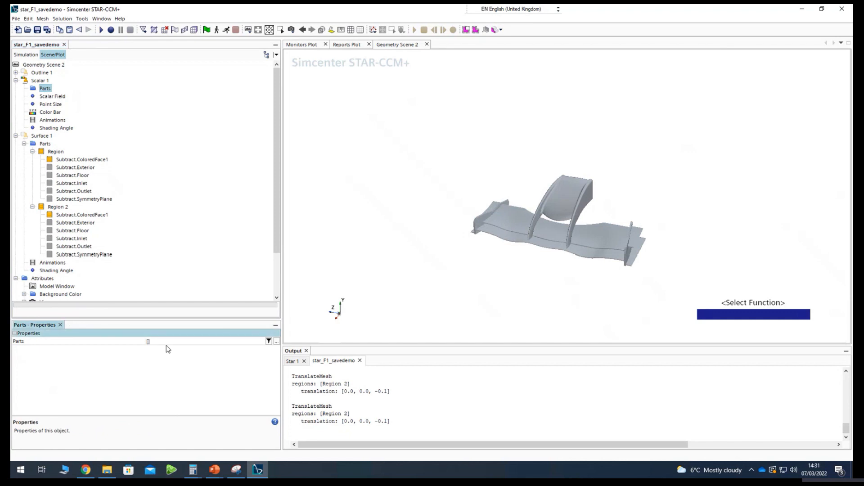
{"action": "left_click", "coordinate": [276, 341]}
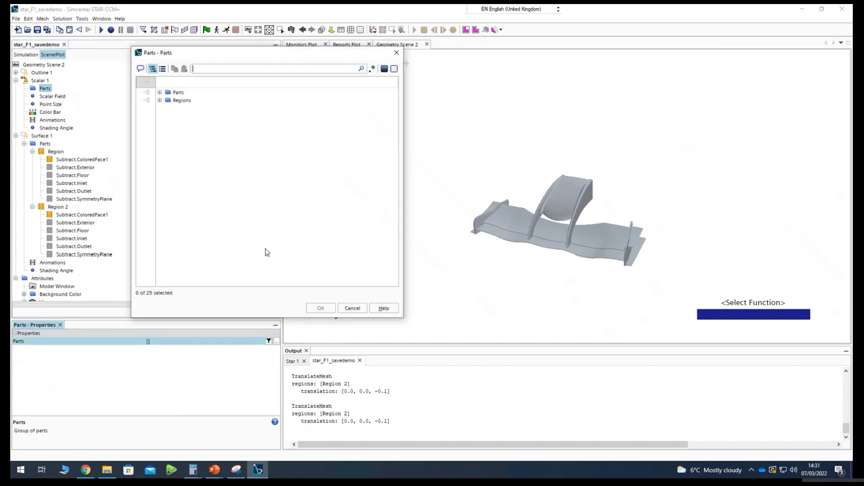
{"action": "left_click", "coordinate": [159, 101]}
{"action": "left_click", "coordinate": [160, 100]}
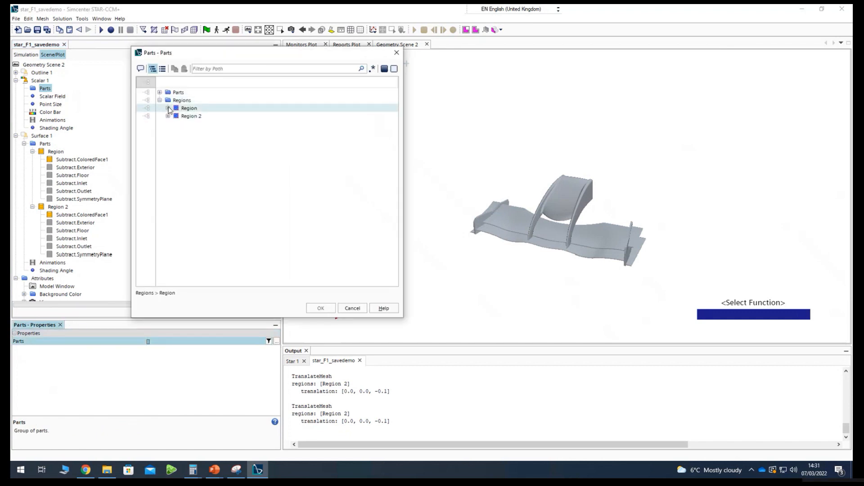
{"action": "left_click", "coordinate": [168, 108]}
{"action": "left_click", "coordinate": [203, 125]}
- Add the Subtract.ColoredFace1 boundary of Region 2 to the Scalar 1 parts and apply the part selection
{"action": "left_click", "coordinate": [188, 171]}
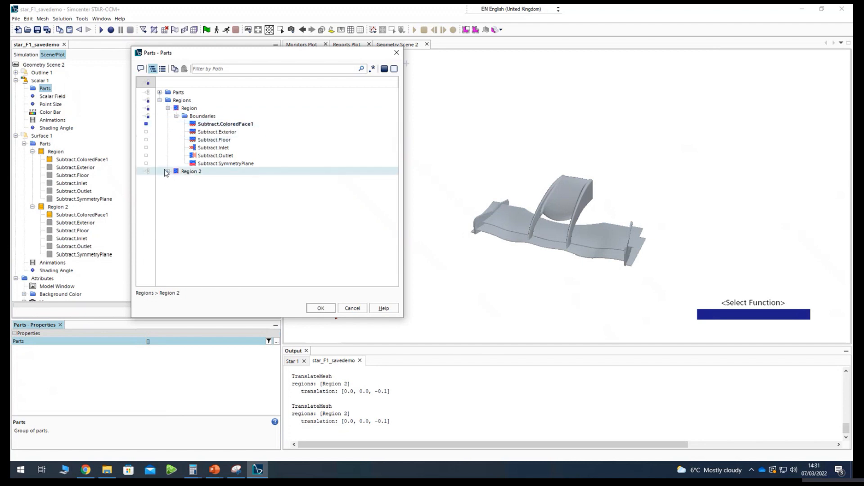
{"action": "left_click", "coordinate": [167, 171]}
{"action": "left_click", "coordinate": [176, 179]}
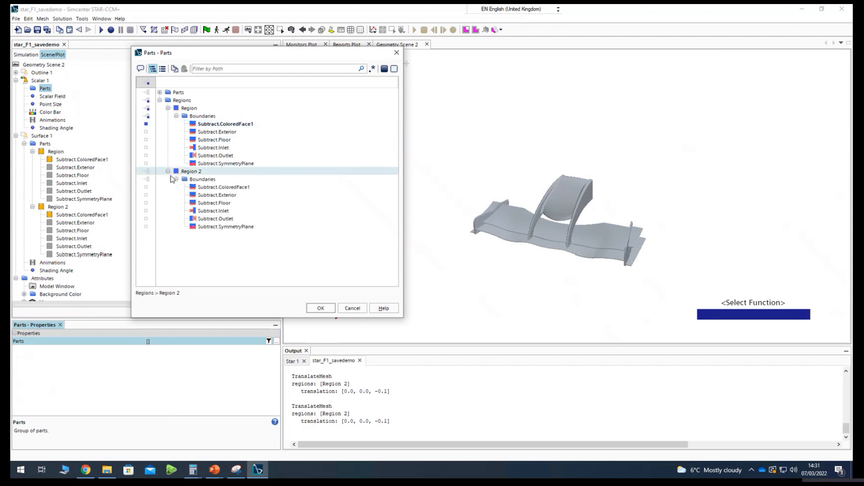
{"action": "left_click", "coordinate": [201, 187]}
{"action": "left_click", "coordinate": [202, 188]}
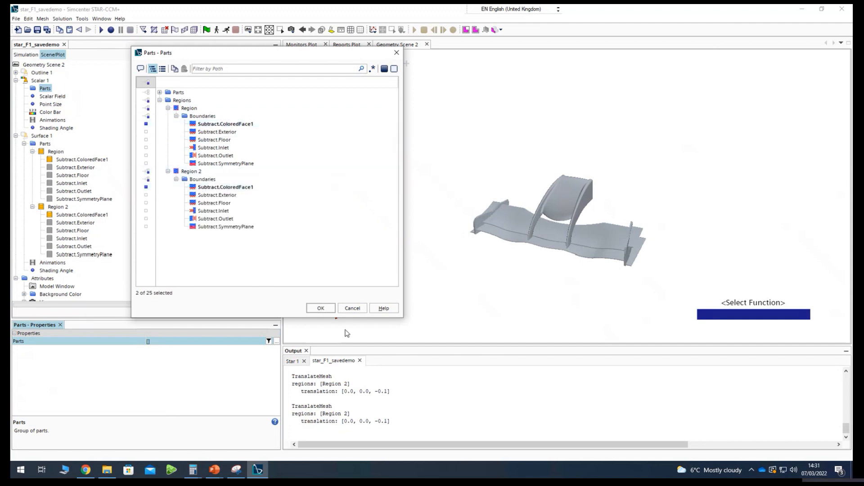
{"action": "left_click", "coordinate": [322, 308]}
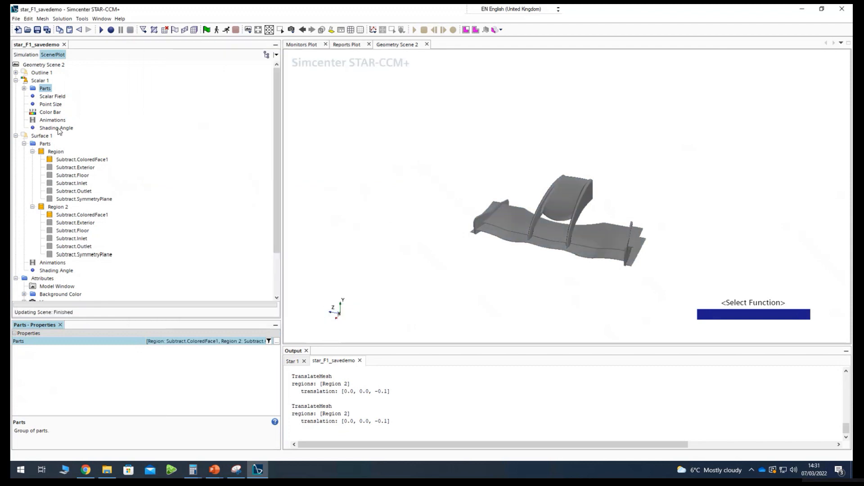
- Set the scalar field function of Scalar 1 to Absolute Pressure
{"action": "left_click", "coordinate": [53, 97]}
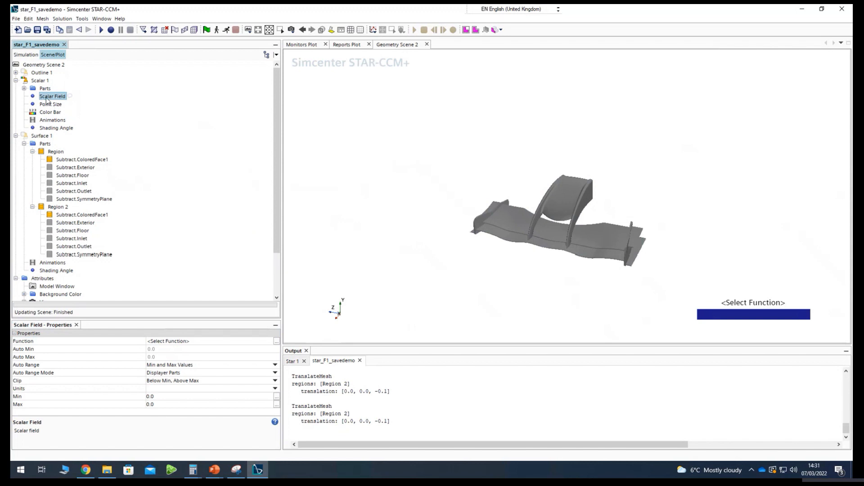
{"action": "left_click", "coordinate": [162, 343]}
{"action": "left_click", "coordinate": [254, 128]}
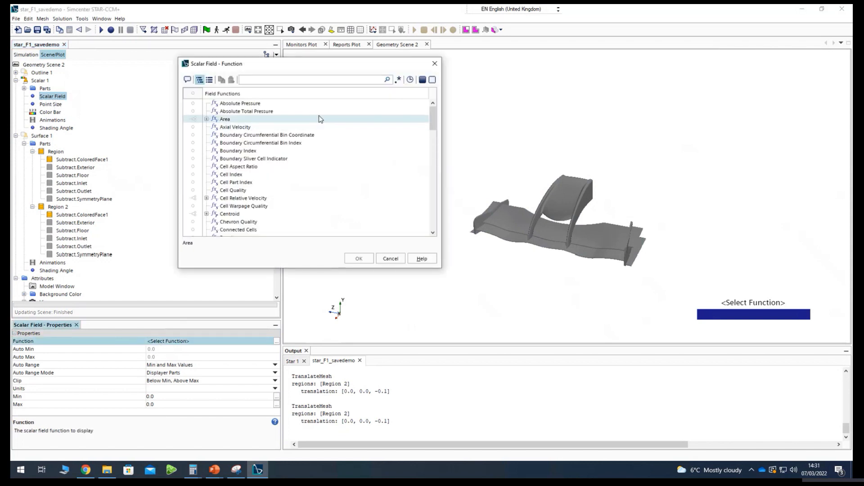
{"action": "left_click", "coordinate": [315, 104]}
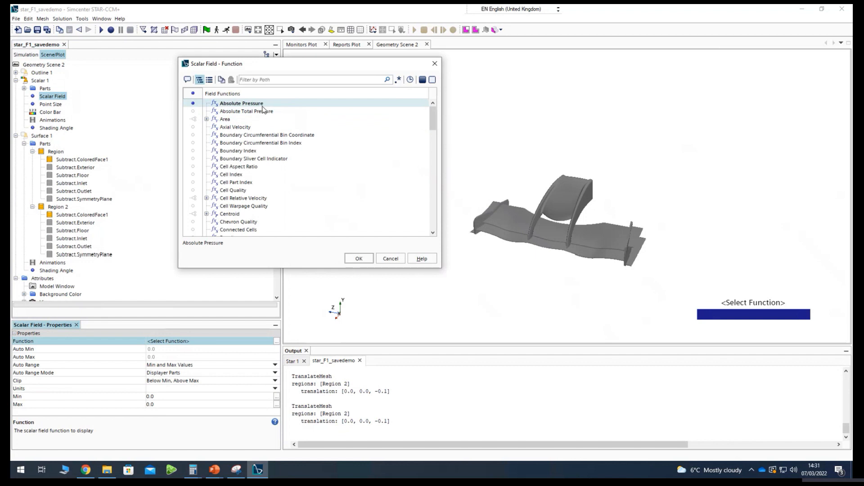
{"action": "left_click", "coordinate": [359, 258]}
- Examine the absolute pressure distribution on the upper and lower wing surfaces and review the colour bar properties
{"action": "left_click_drag", "start_coordinate": [594, 279], "coordinate": [562, 295]}
{"action": "scroll", "coordinate": [555, 255], "scroll_direction": "up", "scroll_amount": 5}
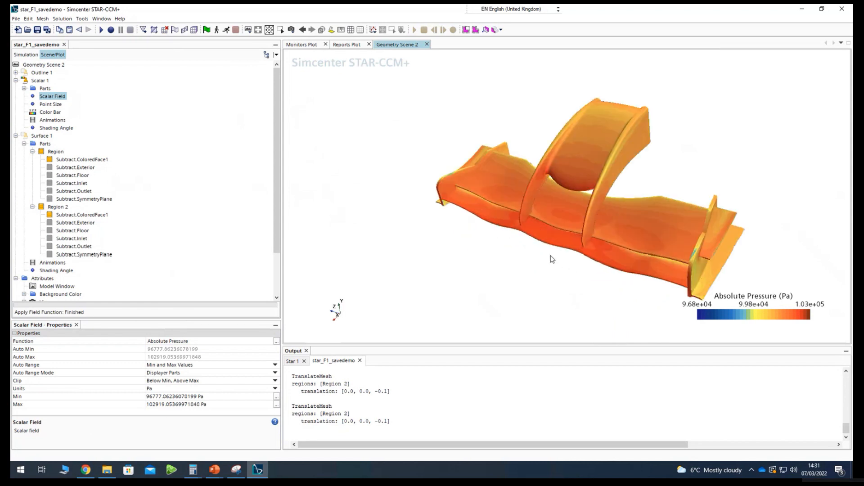
{"action": "mouse_move", "coordinate": [570, 168]}
{"action": "left_mouse_down"}
{"action": "mouse_move", "coordinate": [576, 200]}
{"action": "mouse_move", "coordinate": [585, 199]}
{"action": "left_mouse_up"}
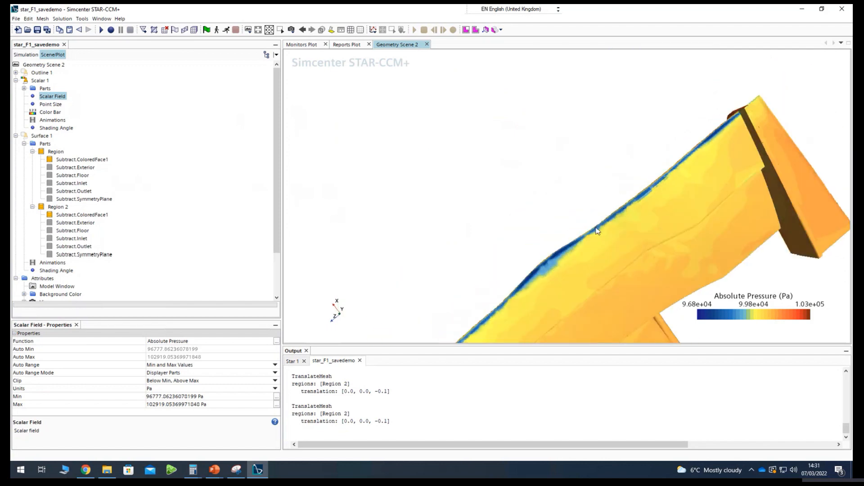
{"action": "mouse_move", "coordinate": [563, 215]}
{"action": "left_mouse_down"}
{"action": "mouse_move", "coordinate": [444, 258]}
{"action": "mouse_move", "coordinate": [436, 295]}
{"action": "mouse_move", "coordinate": [586, 301]}
{"action": "mouse_move", "coordinate": [575, 262]}
{"action": "mouse_move", "coordinate": [451, 225]}
{"action": "mouse_move", "coordinate": [482, 299]}
{"action": "mouse_move", "coordinate": [584, 326]}
{"action": "mouse_move", "coordinate": [567, 320]}
{"action": "mouse_move", "coordinate": [475, 172]}
{"action": "mouse_move", "coordinate": [552, 200]}
{"action": "left_mouse_up"}
{"action": "left_click_drag", "start_coordinate": [664, 257], "coordinate": [522, 126]}
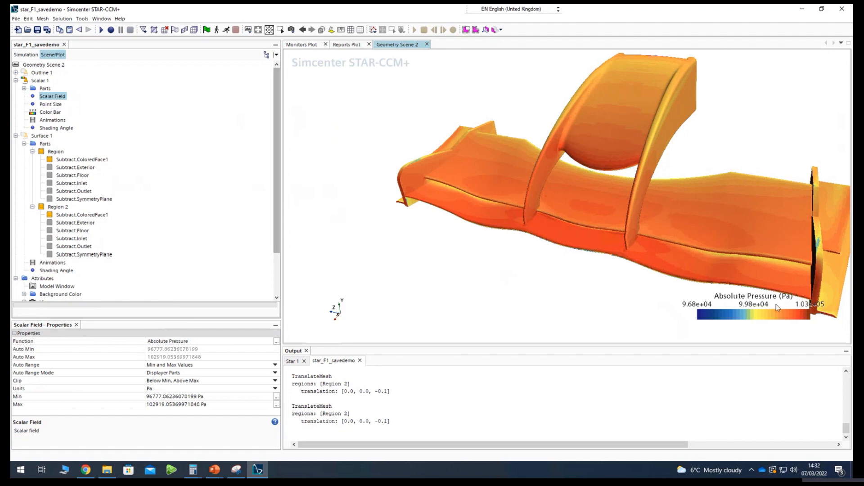
{"action": "left_click", "coordinate": [745, 312]}
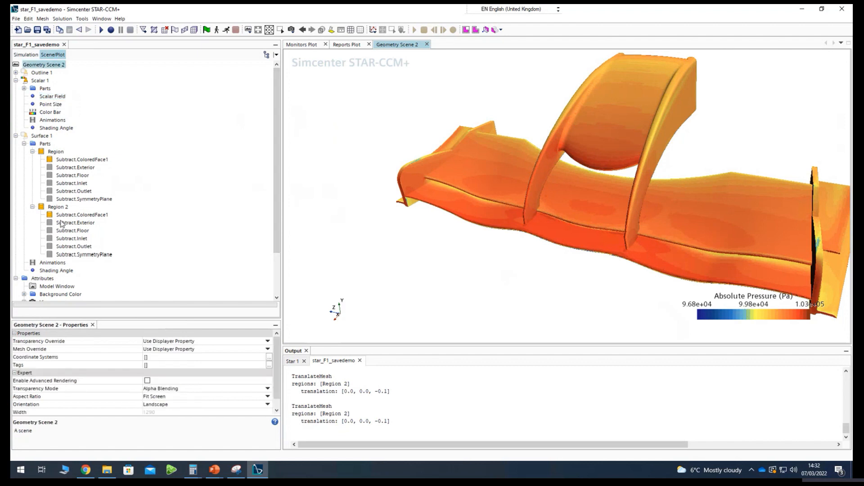
{"action": "left_click", "coordinate": [45, 113]}
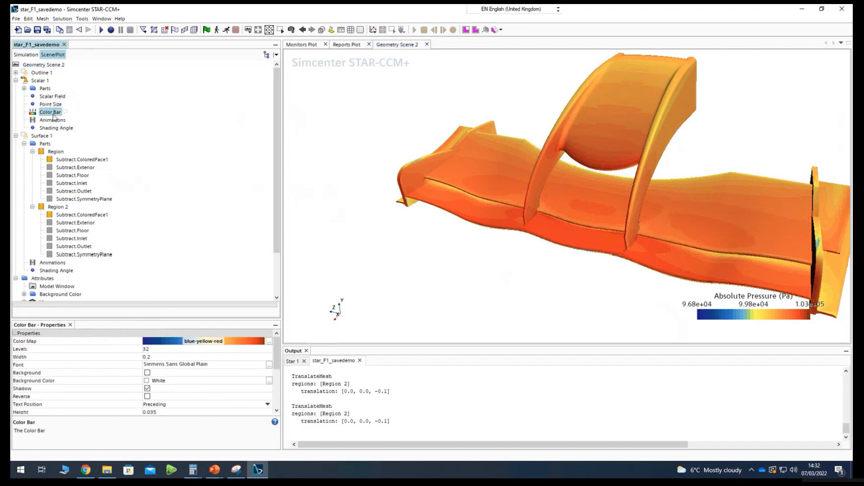
- Turn off the automatic range of the Scalar 1 scalar field
{"action": "left_click", "coordinate": [46, 97]}
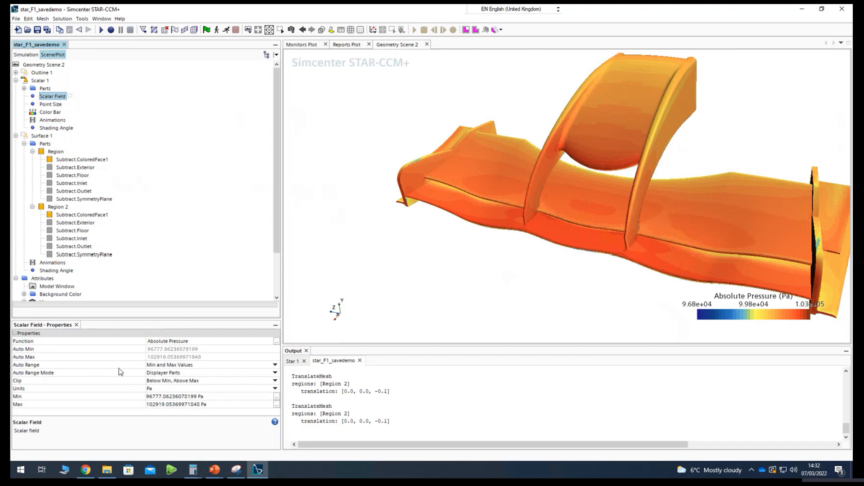
{"action": "left_click", "coordinate": [195, 367]}
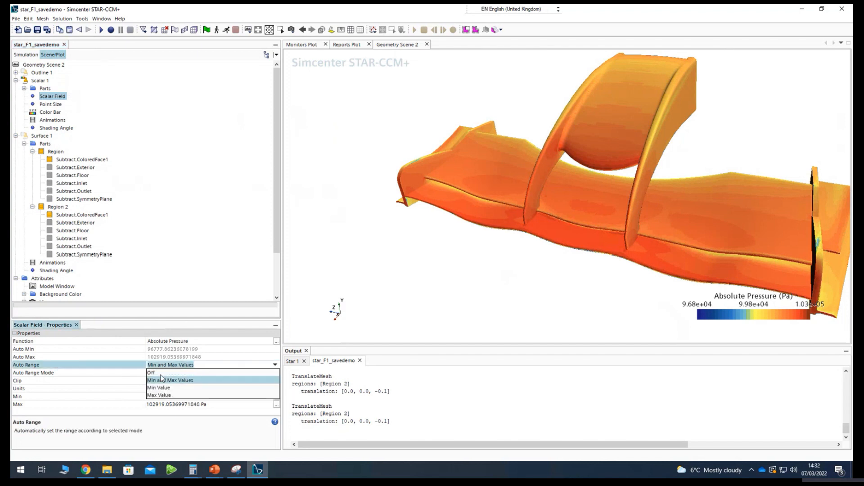
{"action": "left_click", "coordinate": [161, 374]}
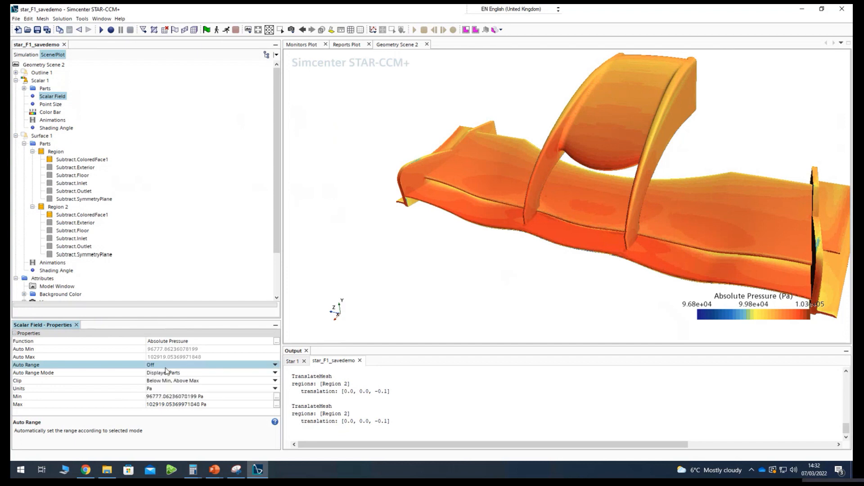
- Set the minimum value of the scalar field range to 10000 Pa
{"action": "left_click", "coordinate": [172, 398]}
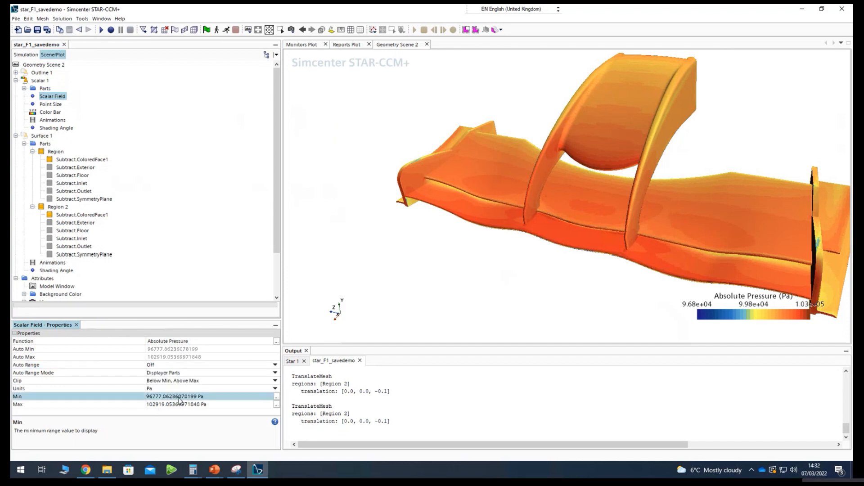
{"action": "left_click", "coordinate": [156, 404]}
{"action": "left_click", "coordinate": [161, 397]}
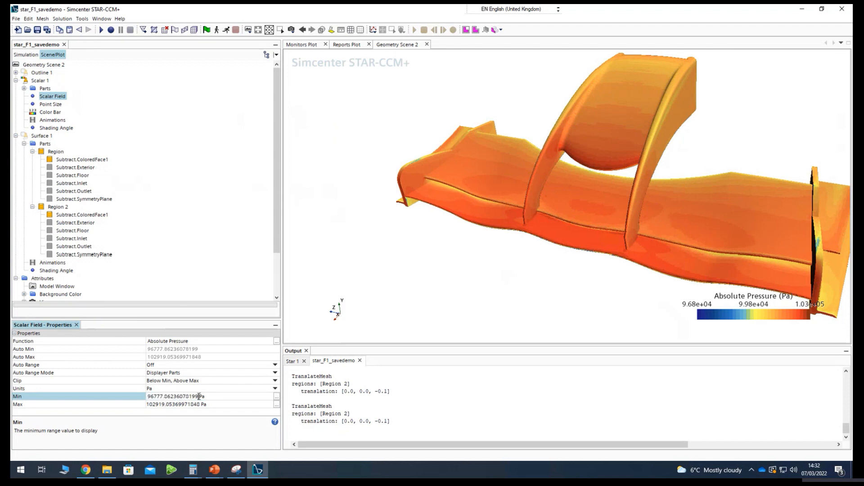
{"action": "left_click_drag", "start_coordinate": [198, 396], "coordinate": [141, 397]}
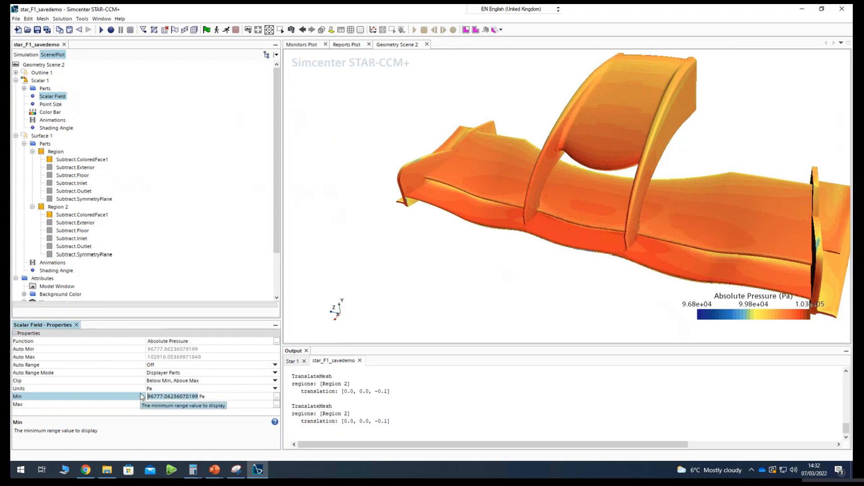
{"action": "type", "text": "10000"}
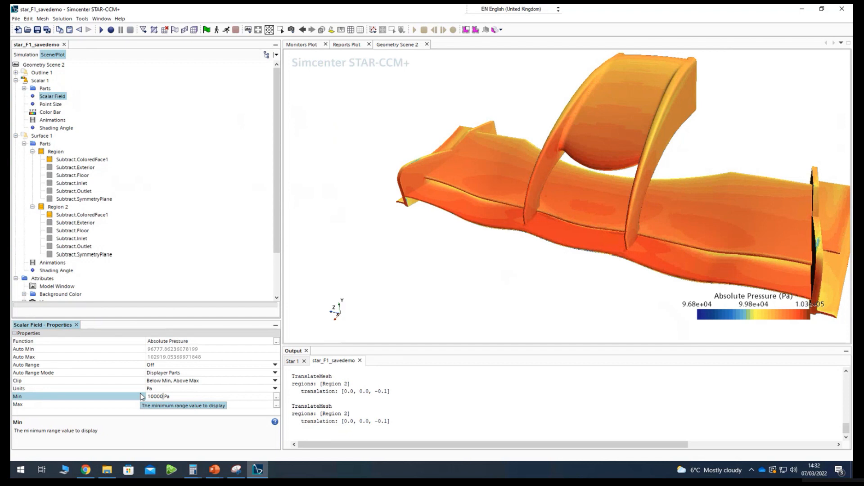
{"action": "key", "text": "Return"}
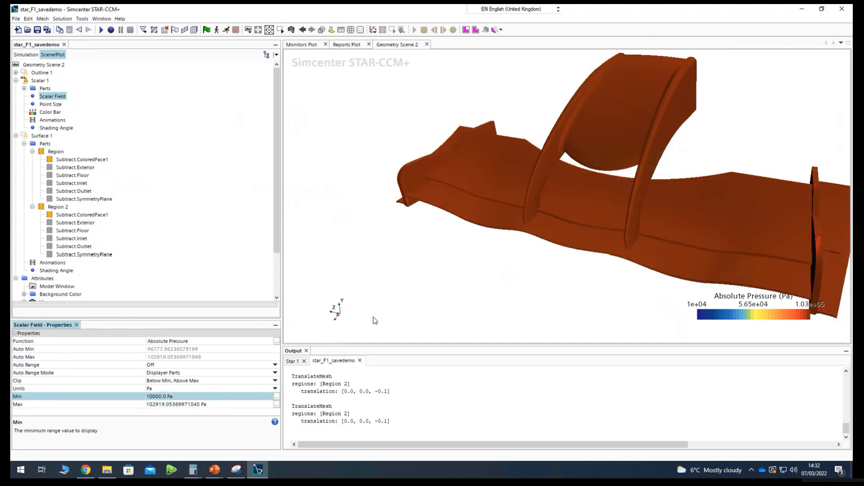
- Change the minimum of the scalar field range to 100000 Pa and inspect the recoloured wing
{"action": "left_click", "coordinate": [159, 398]}
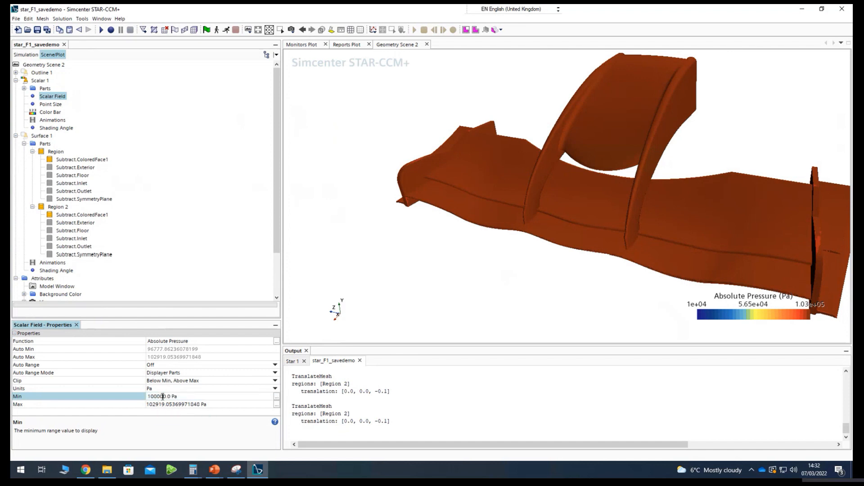
{"action": "type", "text": "0"}
{"action": "key", "text": "Return"}
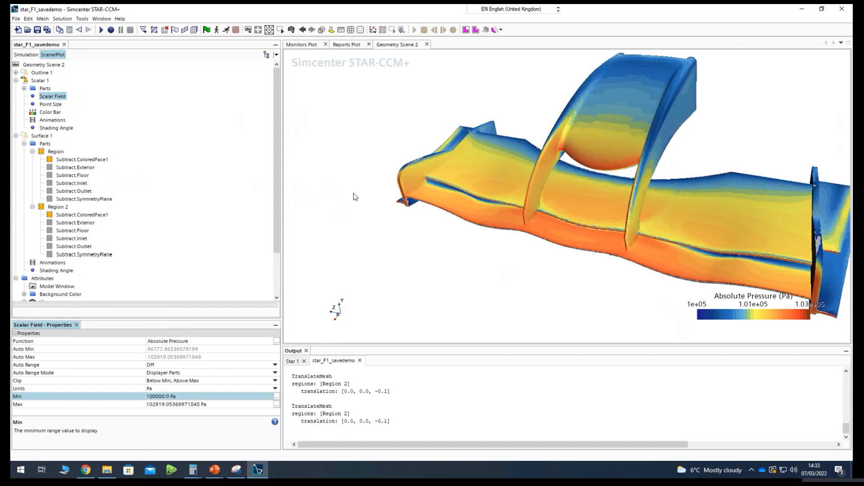
{"action": "mouse_move", "coordinate": [484, 244]}
{"action": "left_mouse_down"}
{"action": "mouse_move", "coordinate": [571, 244]}
{"action": "mouse_move", "coordinate": [468, 240]}
{"action": "left_mouse_up"}
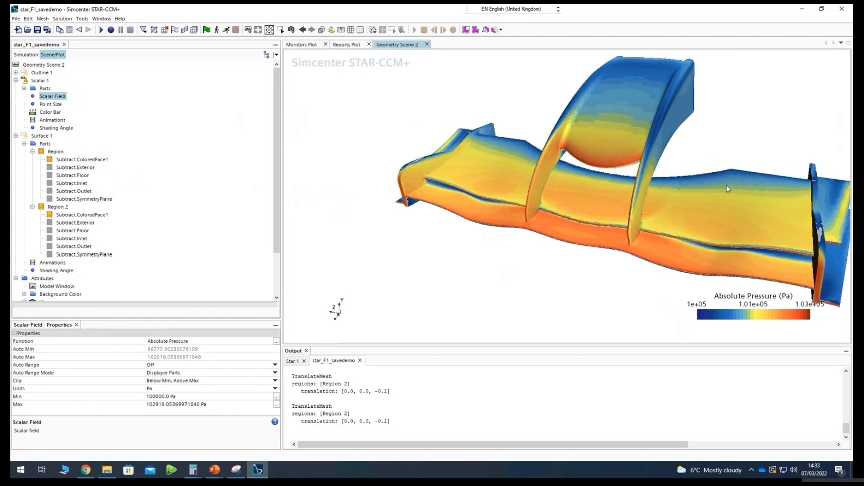
{"action": "scroll", "coordinate": [700, 163], "scroll_direction": "up", "scroll_amount": 5}
{"action": "mouse_move", "coordinate": [699, 204]}
{"action": "left_mouse_down"}
{"action": "mouse_move", "coordinate": [645, 224]}
{"action": "mouse_move", "coordinate": [650, 194]}
{"action": "mouse_move", "coordinate": [642, 183]}
{"action": "left_mouse_up"}
{"action": "scroll", "coordinate": [644, 224], "scroll_direction": "down", "scroll_amount": 5}
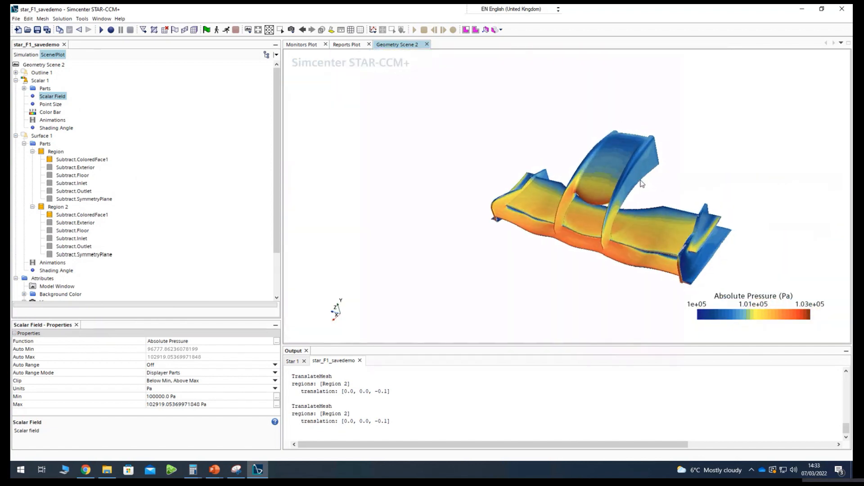
- Switch the scene to parallel projection and apply the (+Y) right standard view
{"action": "left_click", "coordinate": [291, 30]}
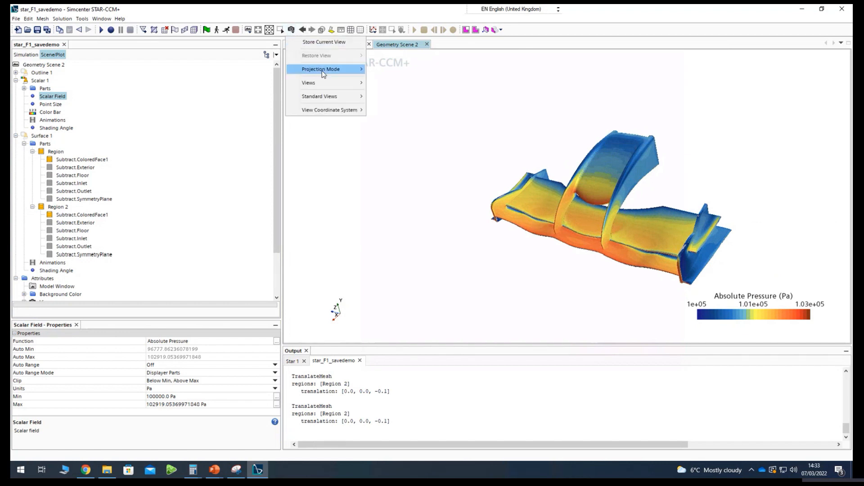
{"action": "mouse_move", "coordinate": [355, 73]}
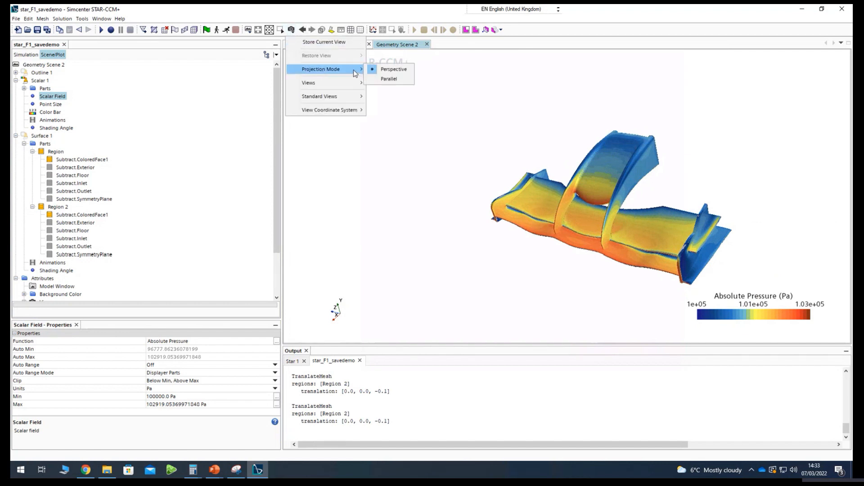
{"action": "left_click", "coordinate": [389, 79]}
{"action": "left_click", "coordinate": [291, 30]}
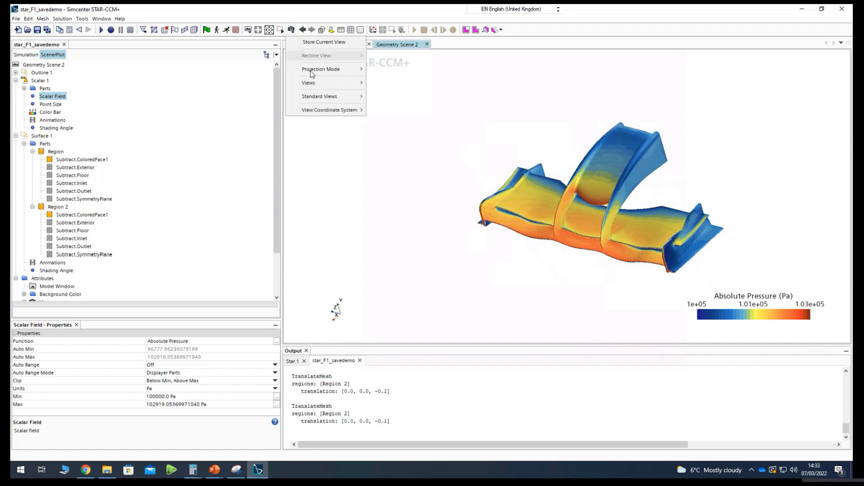
{"action": "mouse_move", "coordinate": [342, 97]}
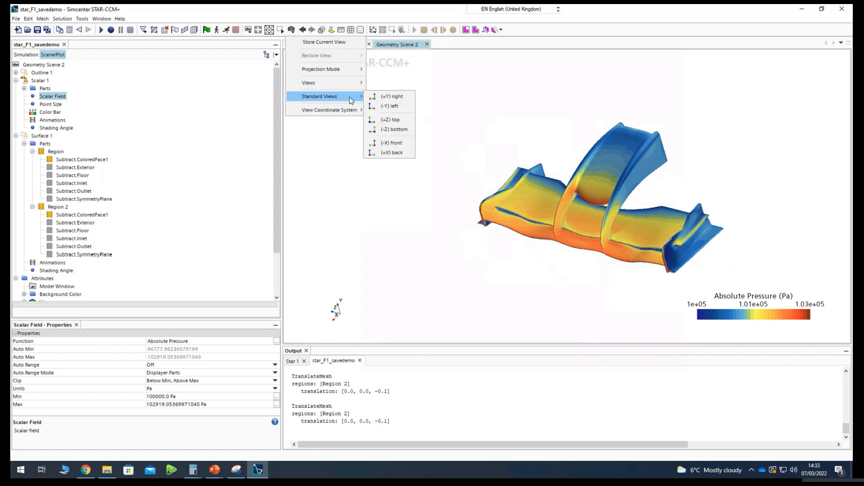
{"action": "left_click", "coordinate": [392, 100]}
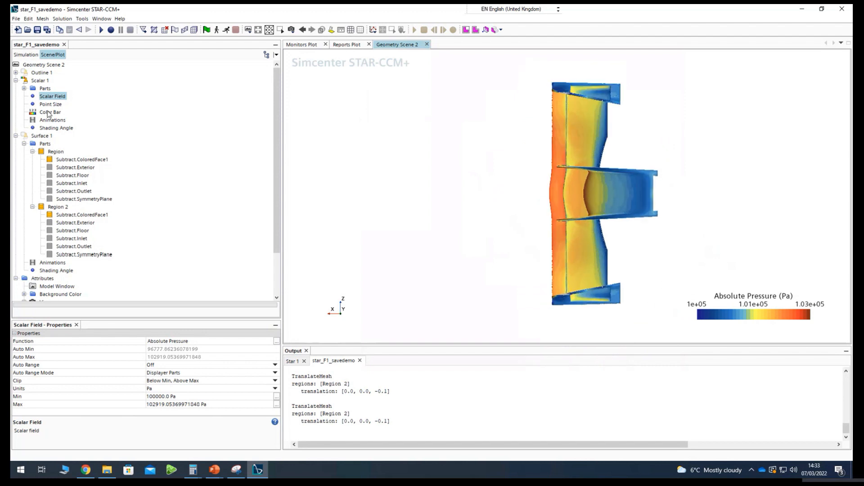
- Set the contour style of the Scalar 1 displayer to Smooth Filled and check the contours around the wing's centre section
{"action": "left_click", "coordinate": [40, 81]}
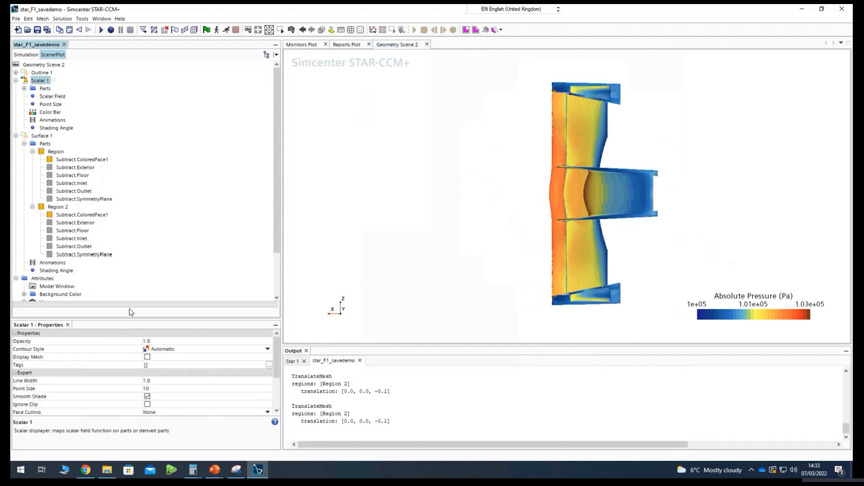
{"action": "left_click", "coordinate": [180, 350]}
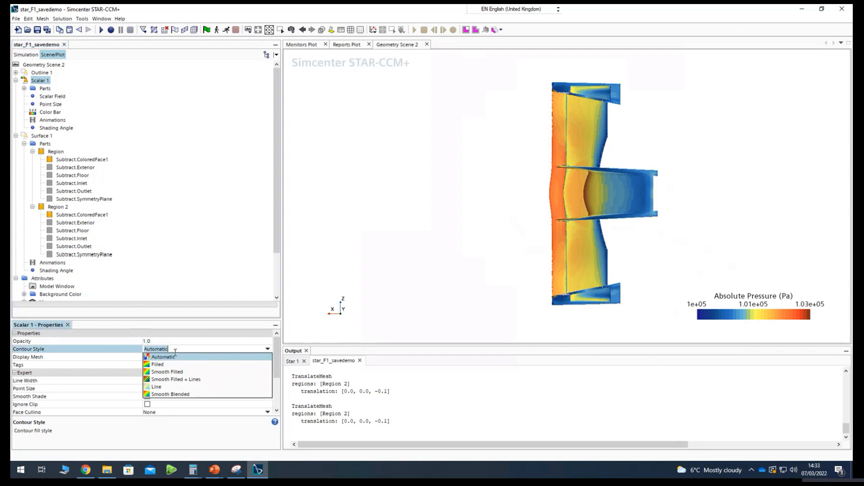
{"action": "left_click", "coordinate": [173, 372]}
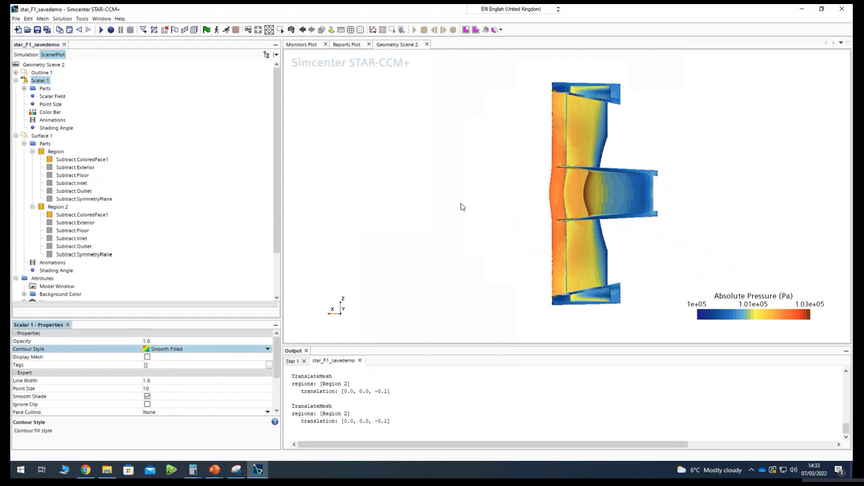
{"action": "left_click", "coordinate": [476, 183]}
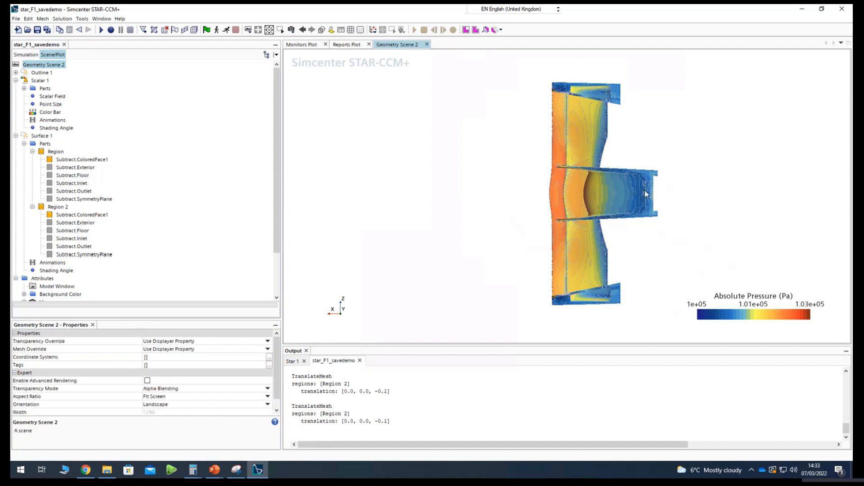
{"action": "scroll", "coordinate": [593, 181], "scroll_direction": "up", "scroll_amount": 5}
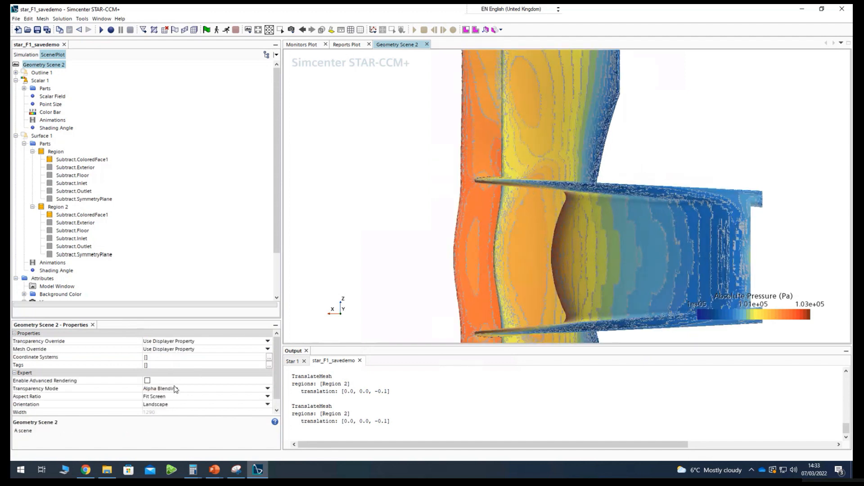
{"action": "left_click", "coordinate": [38, 80]}
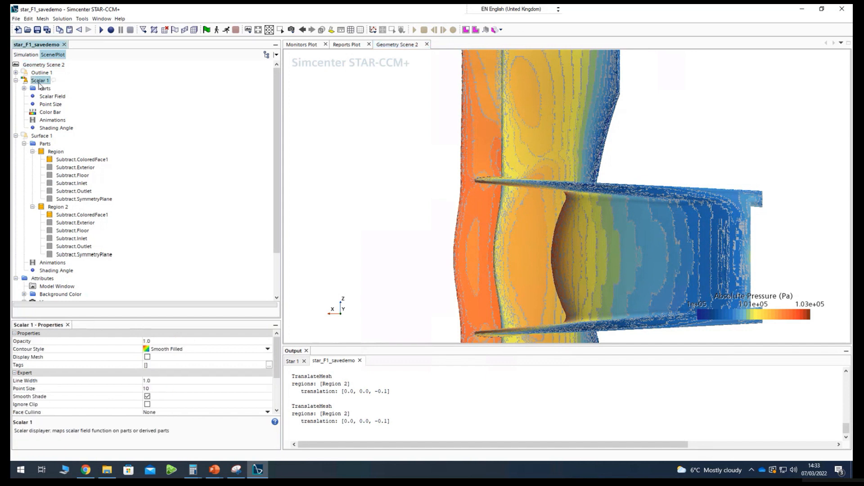
- Set the contour style of the Scalar 1 displayer to Smooth Blended and inspect the pressure contours across the full wing
{"action": "left_click", "coordinate": [168, 350]}
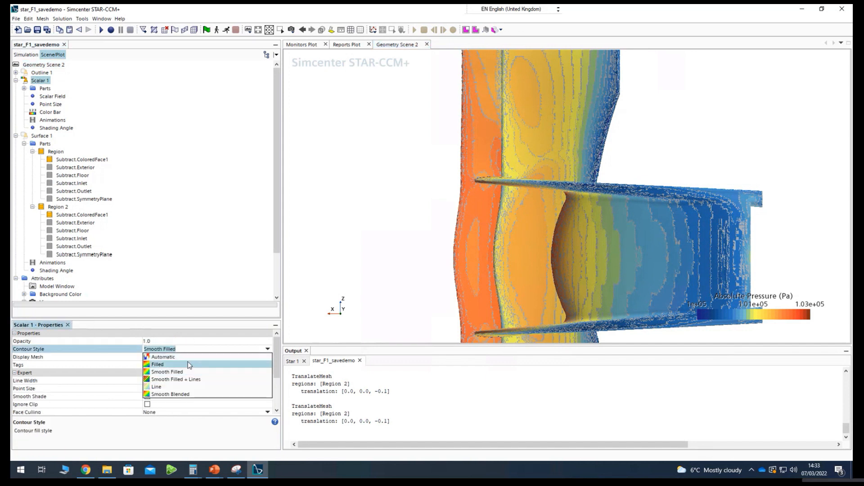
{"action": "left_click", "coordinate": [182, 395]}
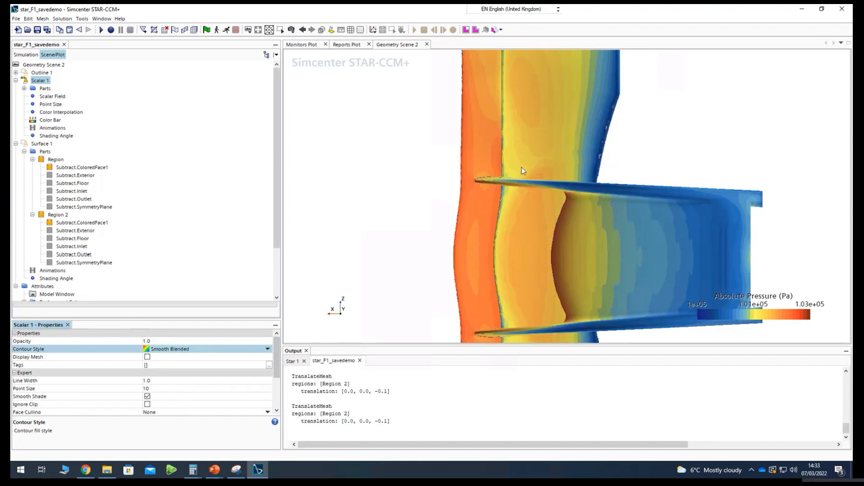
{"action": "scroll", "coordinate": [598, 188], "scroll_direction": "down", "scroll_amount": 4}
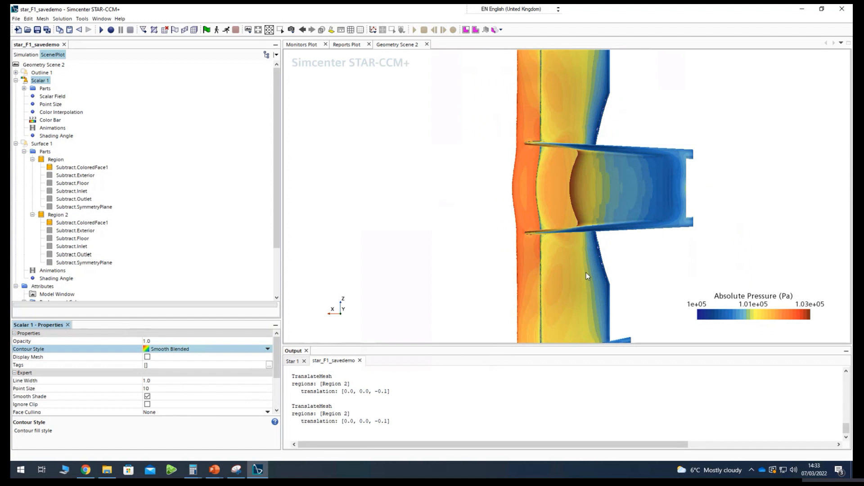
{"action": "scroll", "coordinate": [586, 273], "scroll_direction": "down", "scroll_amount": 1}
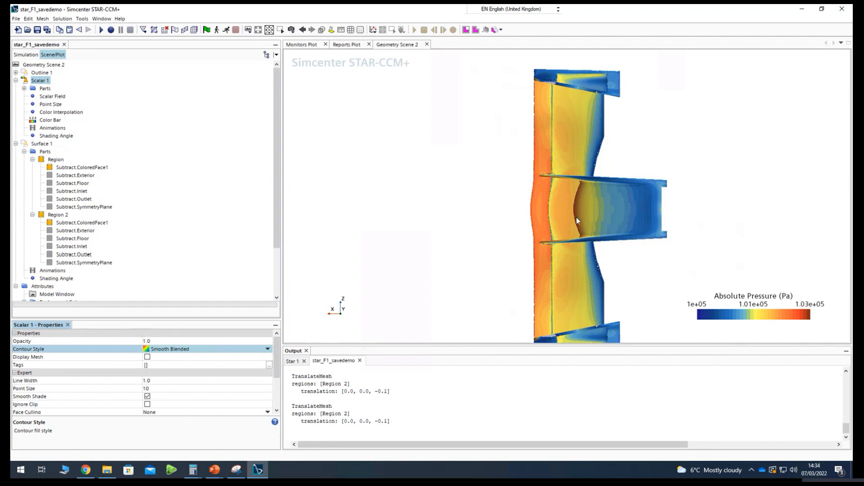
{"action": "scroll", "coordinate": [576, 217], "scroll_direction": "up", "scroll_amount": 3}
{"action": "left_click_drag", "start_coordinate": [586, 223], "coordinate": [643, 235]}
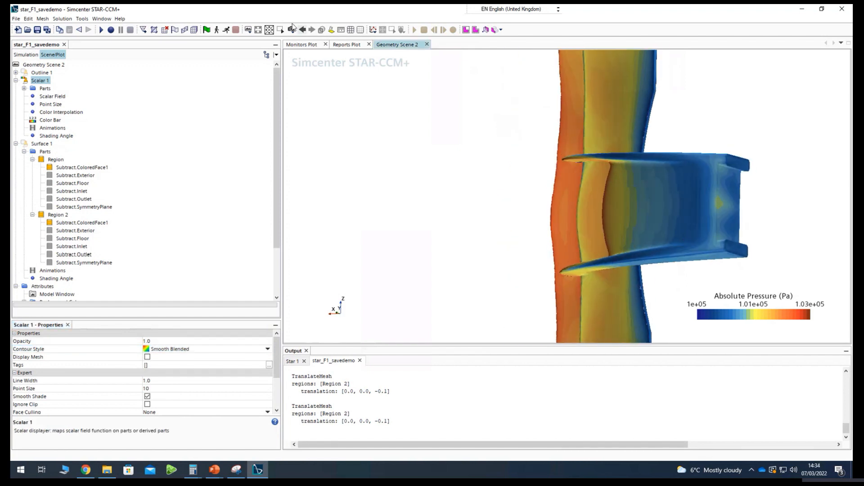
{"action": "left_click_drag", "start_coordinate": [551, 170], "coordinate": [573, 183]}
{"action": "scroll", "coordinate": [574, 182], "scroll_direction": "down", "scroll_amount": 4}
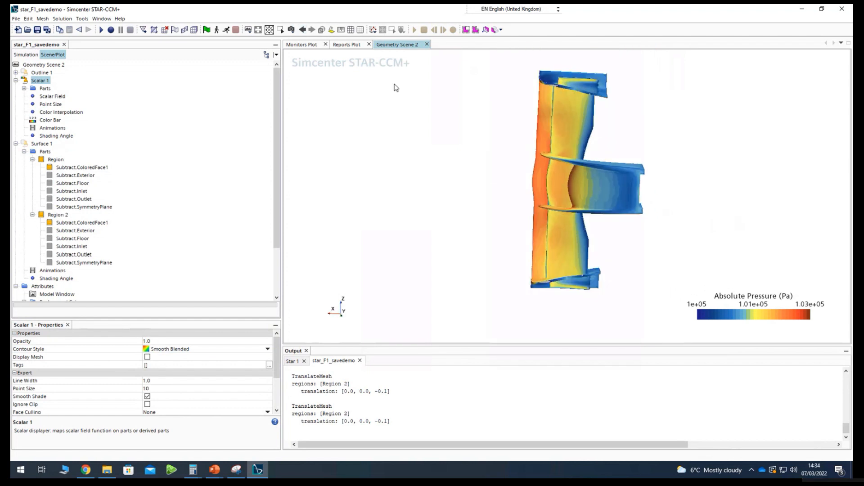
- Apply the (+Z) top standard view to examine the pressure on the endplate and nose side
{"action": "left_click", "coordinate": [282, 30]}
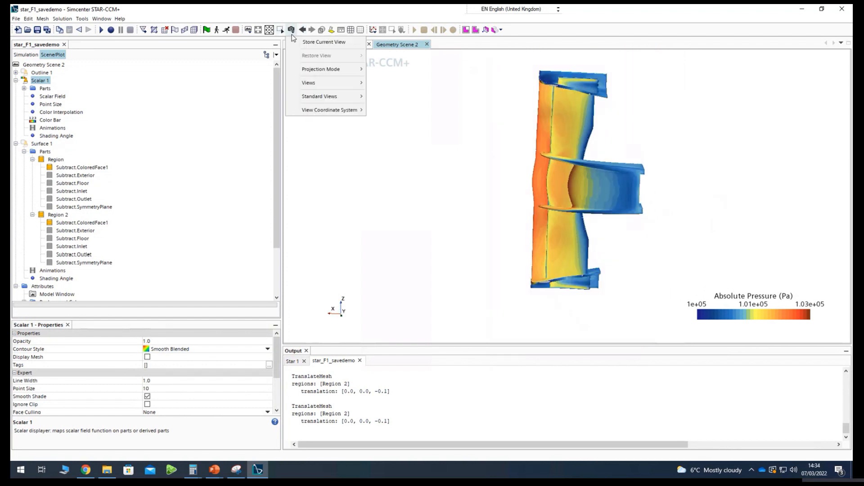
{"action": "mouse_move", "coordinate": [342, 96]}
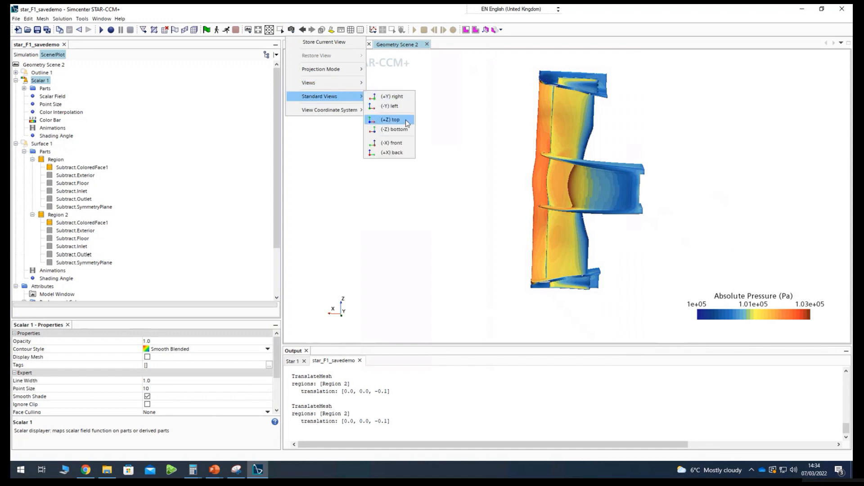
{"action": "left_click", "coordinate": [392, 119]}
{"action": "scroll", "coordinate": [551, 189], "scroll_direction": "up", "scroll_amount": 3}
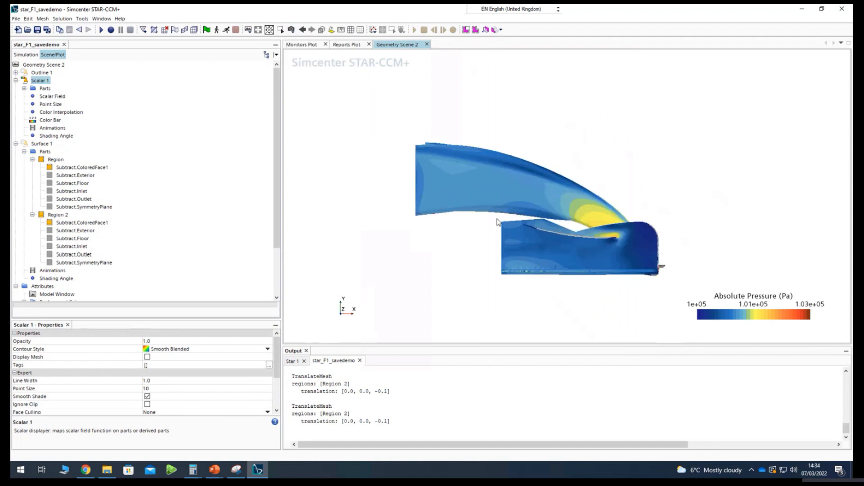
{"action": "left_click", "coordinate": [291, 29]}
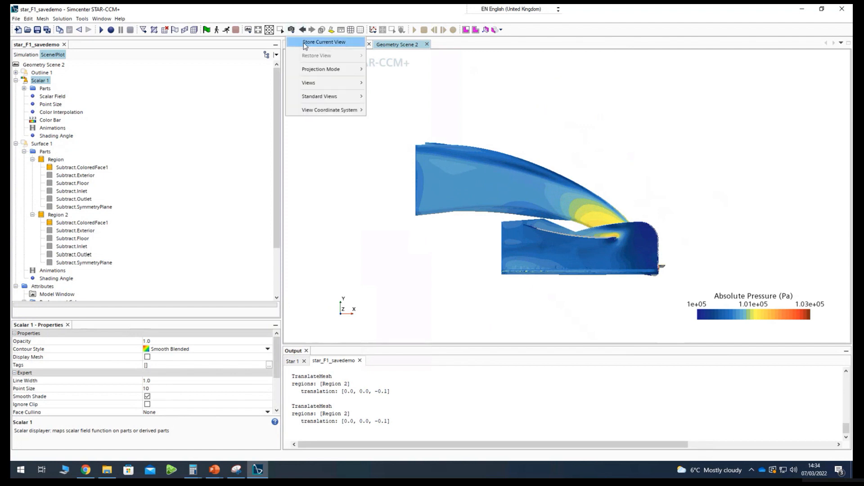
{"action": "mouse_move", "coordinate": [320, 69]}
{"action": "left_click", "coordinate": [393, 121]}
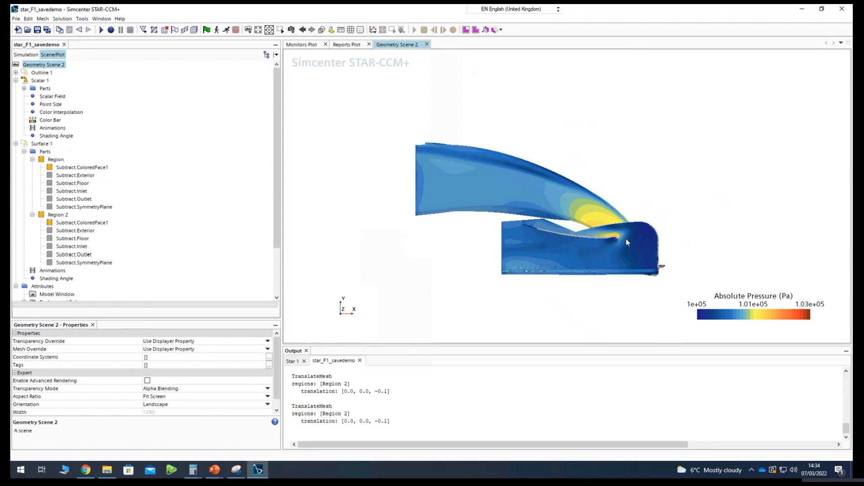
- Apply the (-X) front standard view to examine the wing's pressure distribution along the X axis
{"action": "left_click", "coordinate": [292, 30]}
{"action": "mouse_move", "coordinate": [329, 70]}
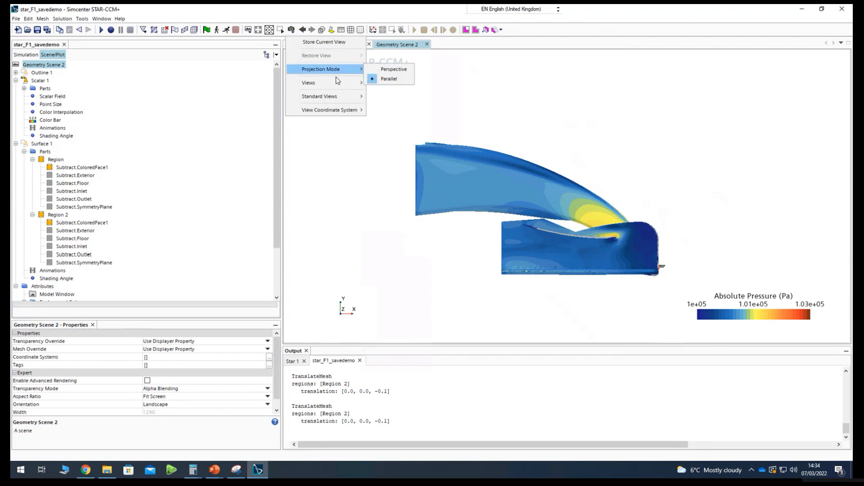
{"action": "mouse_move", "coordinate": [339, 97]}
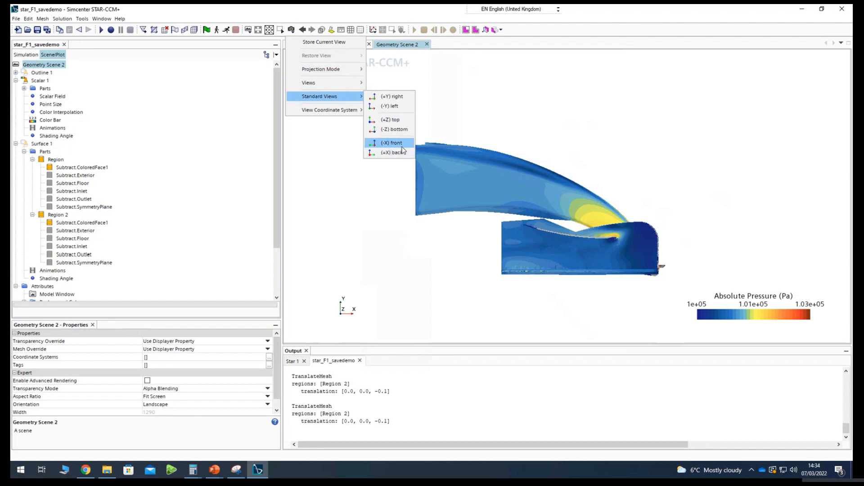
{"action": "left_click", "coordinate": [401, 145]}
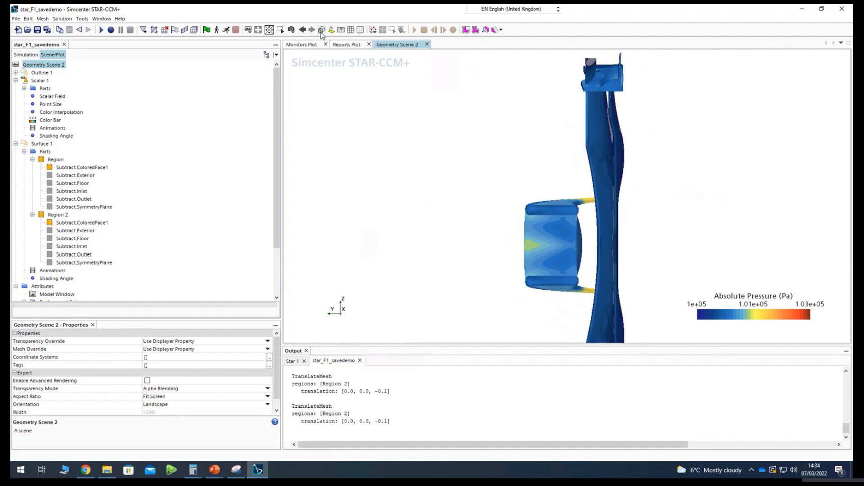
- Apply the (+X) back standard view and inspect the pressure around the whole wing, including its underside, from oblique angles
{"action": "left_click", "coordinate": [291, 30]}
{"action": "mouse_move", "coordinate": [338, 97]}
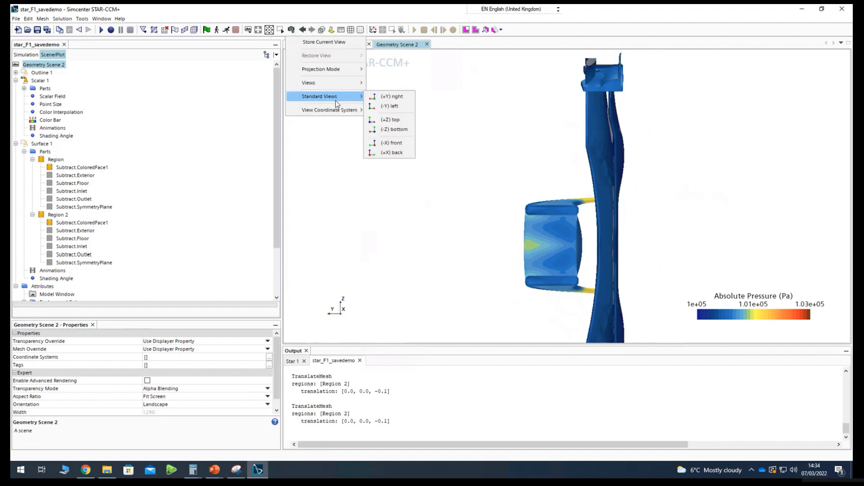
{"action": "left_click", "coordinate": [391, 153]}
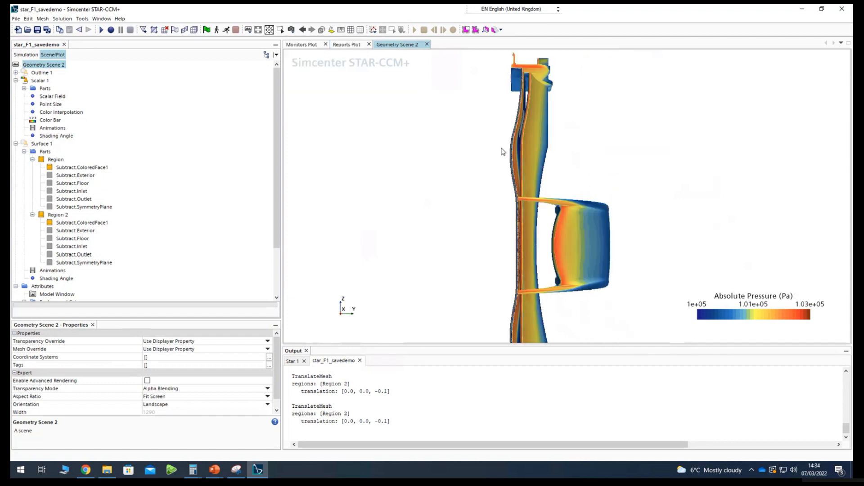
{"action": "scroll", "coordinate": [556, 244], "scroll_direction": "up", "scroll_amount": 2}
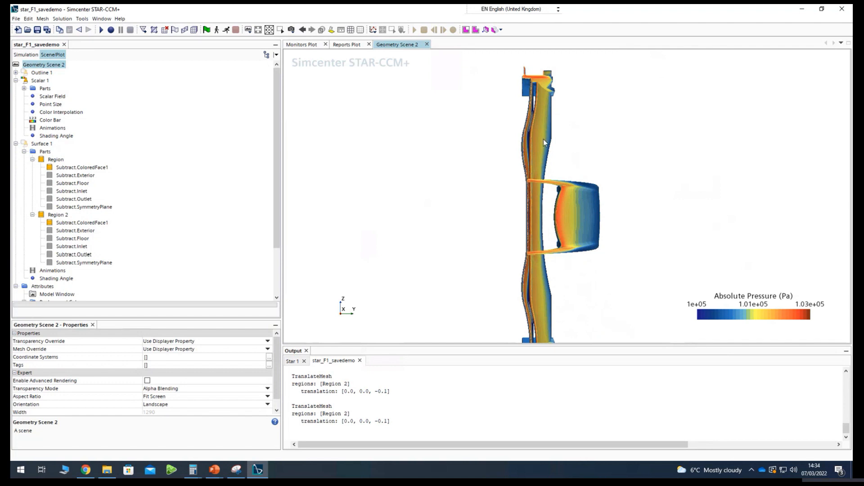
{"action": "left_click_drag", "start_coordinate": [615, 233], "coordinate": [539, 217]}
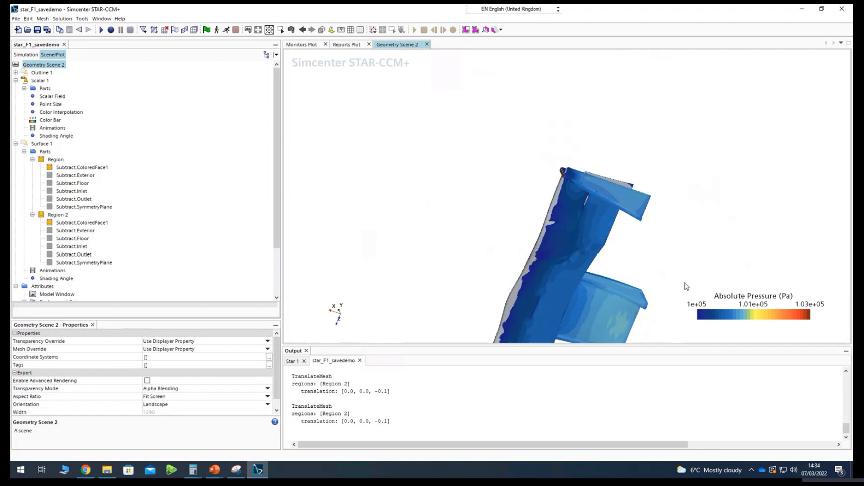
{"action": "left_click_drag", "start_coordinate": [551, 234], "coordinate": [552, 215]}
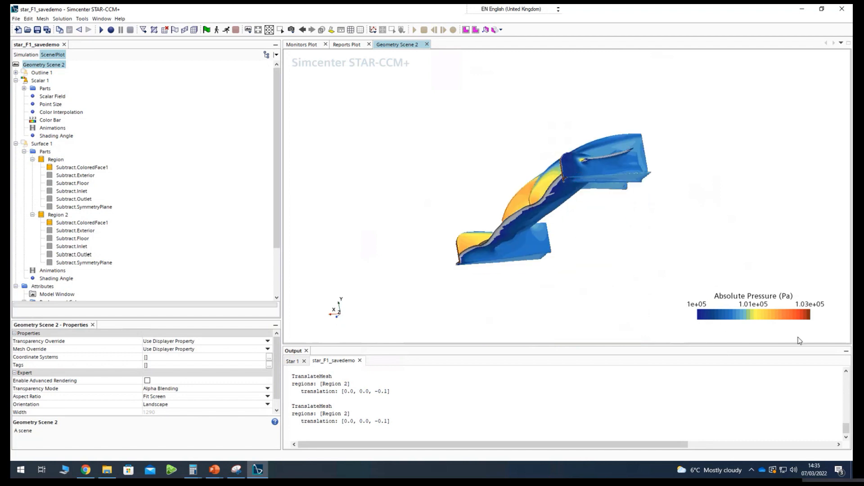
{"action": "mouse_move", "coordinate": [589, 211]}
{"action": "left_mouse_down"}
{"action": "mouse_move", "coordinate": [629, 249]}
{"action": "mouse_move", "coordinate": [507, 216]}
{"action": "mouse_move", "coordinate": [540, 200]}
{"action": "mouse_move", "coordinate": [539, 214]}
{"action": "left_mouse_up"}
{"action": "scroll", "coordinate": [454, 198], "scroll_direction": "down", "scroll_amount": 2}
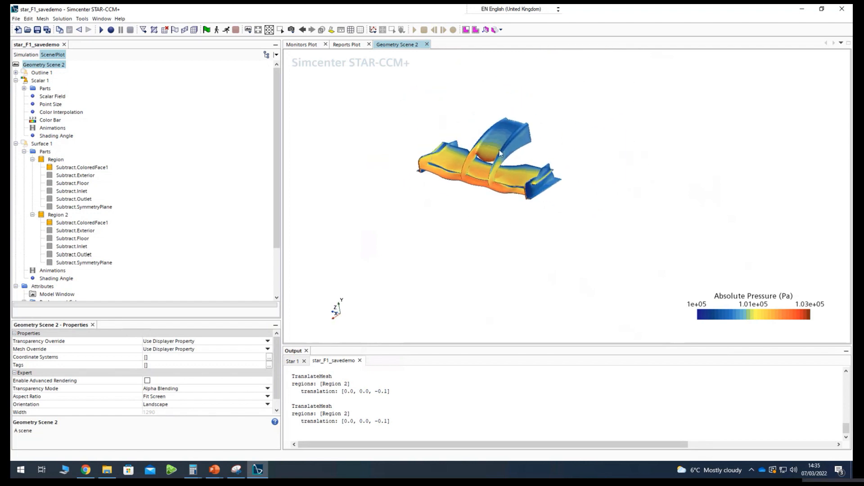
- Change the scalar field function of the Scalar 1 displayer to Wall Y+, filtering the field functions by "y"
{"action": "left_click", "coordinate": [37, 144]}
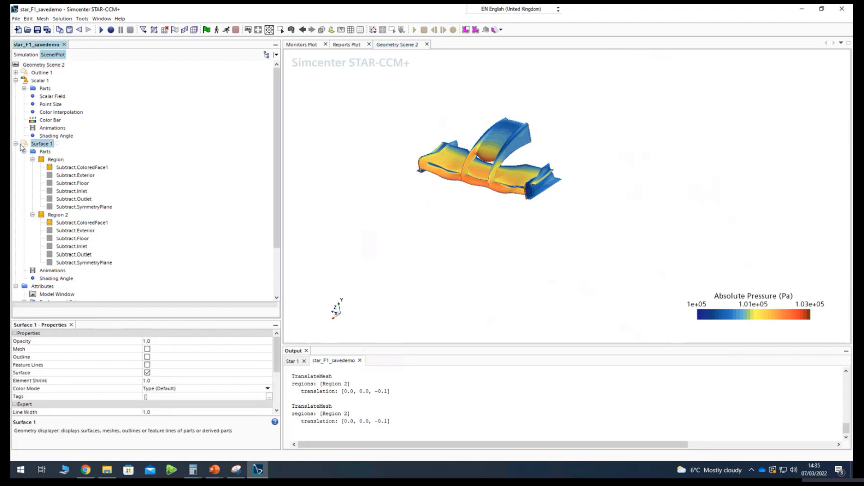
{"action": "left_click", "coordinate": [45, 151]}
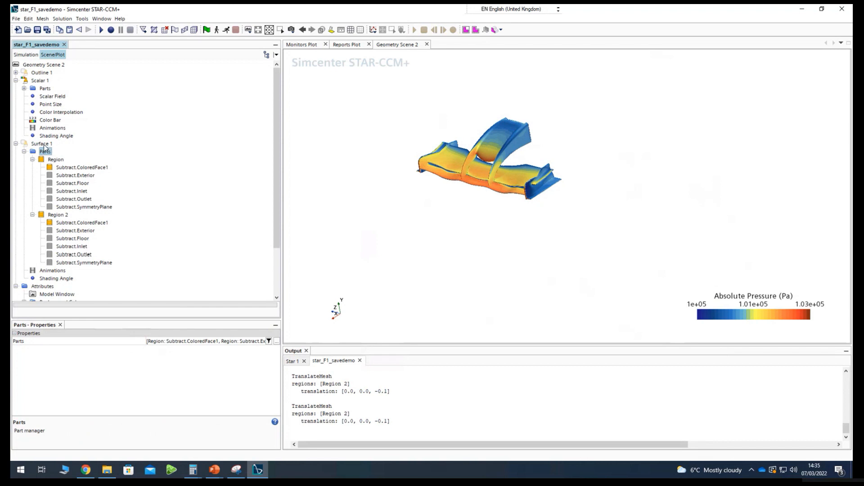
{"action": "left_click", "coordinate": [44, 145]}
{"action": "left_click", "coordinate": [50, 97]}
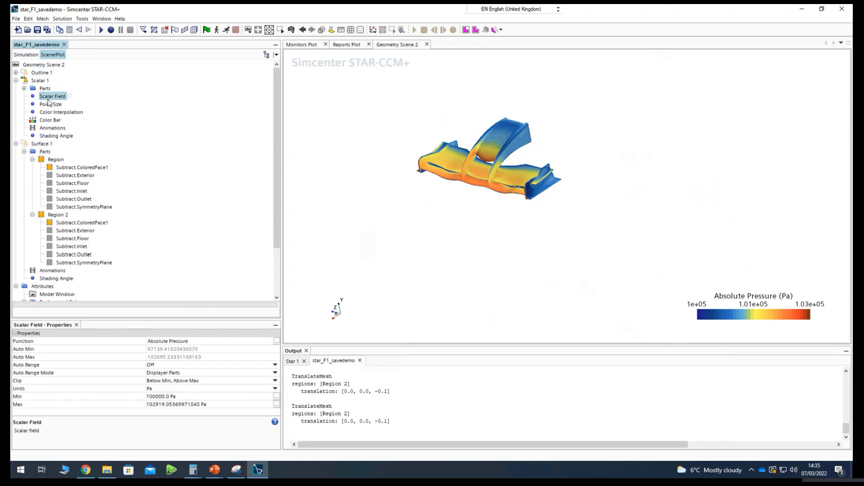
{"action": "double_click", "coordinate": [165, 342]}
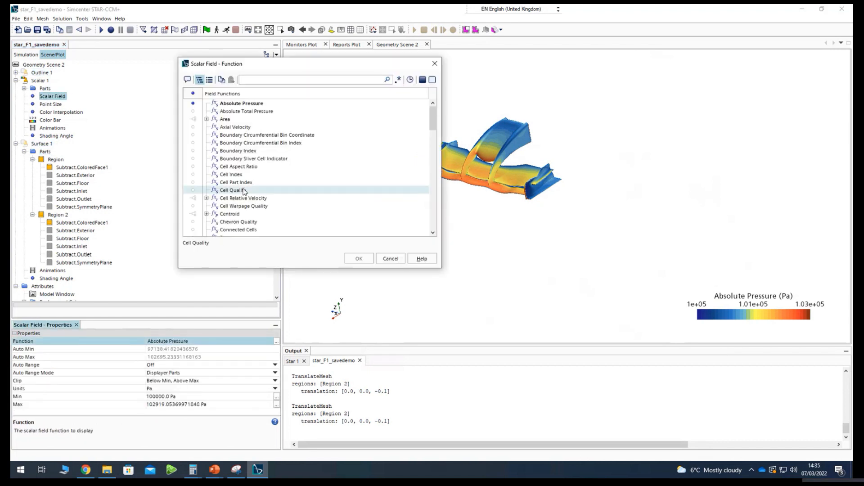
{"action": "scroll", "coordinate": [248, 139], "scroll_direction": "down", "scroll_amount": 2}
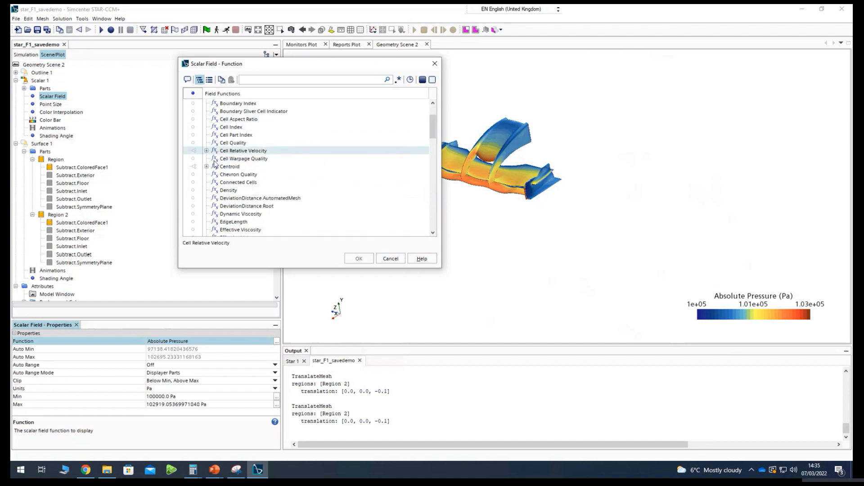
{"action": "scroll", "coordinate": [245, 124], "scroll_direction": "up", "scroll_amount": 2}
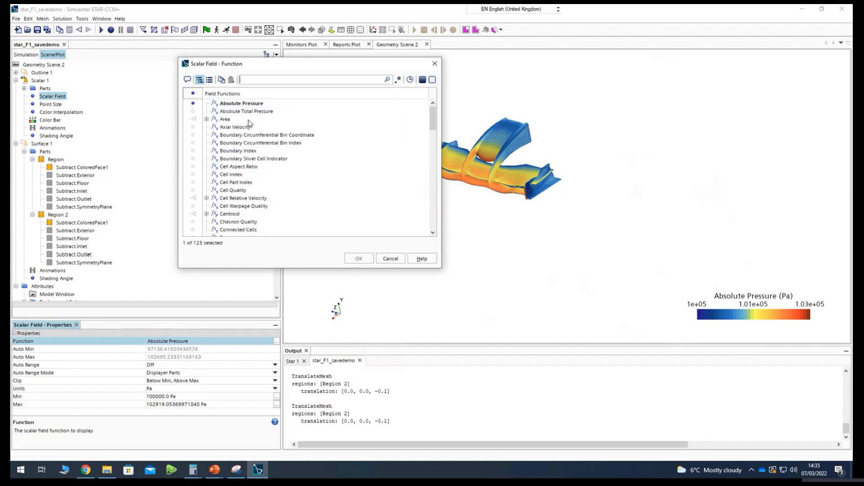
{"action": "scroll", "coordinate": [252, 162], "scroll_direction": "down", "scroll_amount": 7}
{"action": "scroll", "coordinate": [257, 193], "scroll_direction": "down", "scroll_amount": 7}
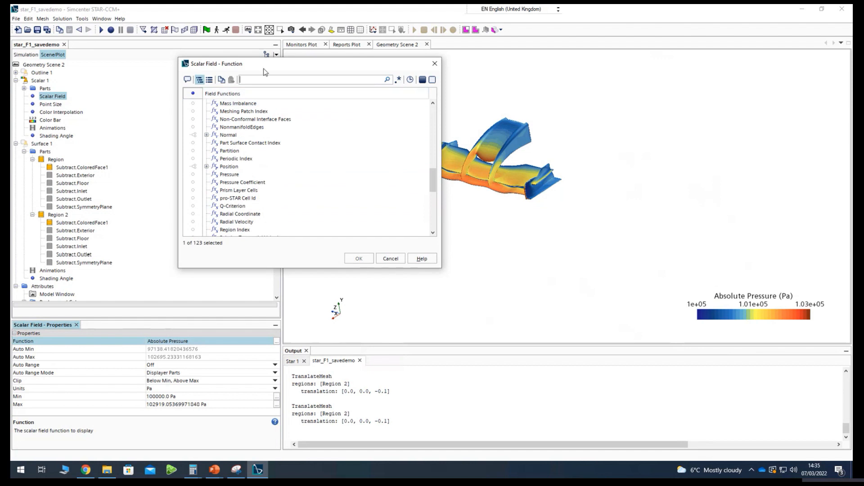
{"action": "left_click", "coordinate": [268, 81]}
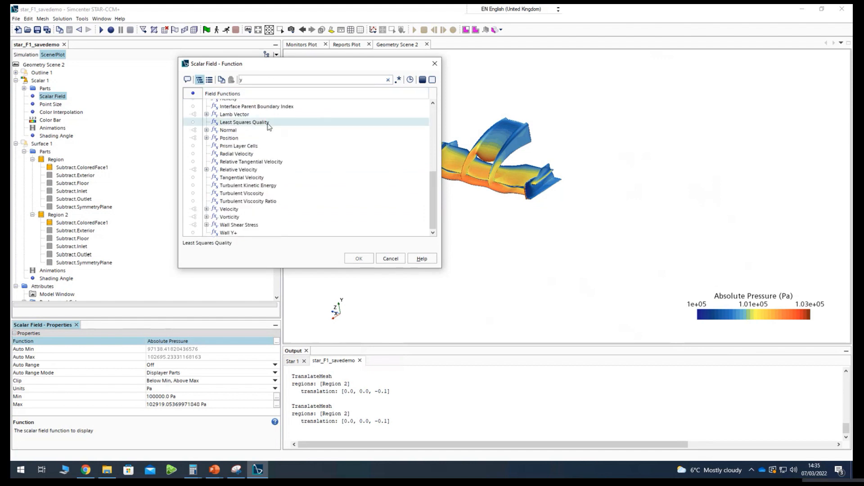
{"action": "left_click", "coordinate": [223, 234]}
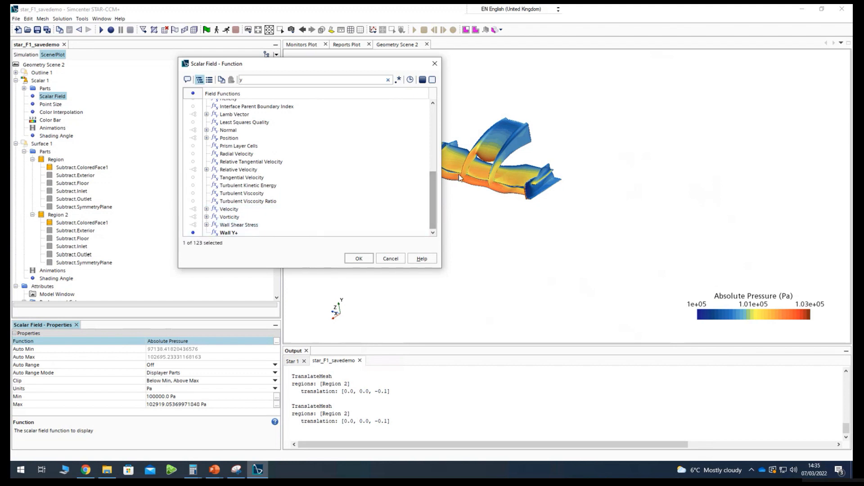
{"action": "left_click", "coordinate": [358, 258]}
{"action": "scroll", "coordinate": [473, 175], "scroll_direction": "up", "scroll_amount": 2}
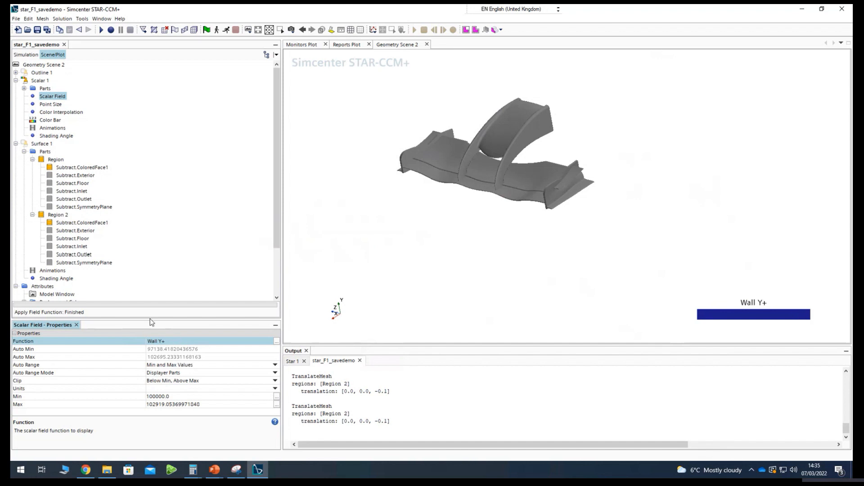
- Review the function and range settings of Scalar 1's scalar field in its edit dialog, then close the dialog
{"action": "left_click", "coordinate": [51, 104]}
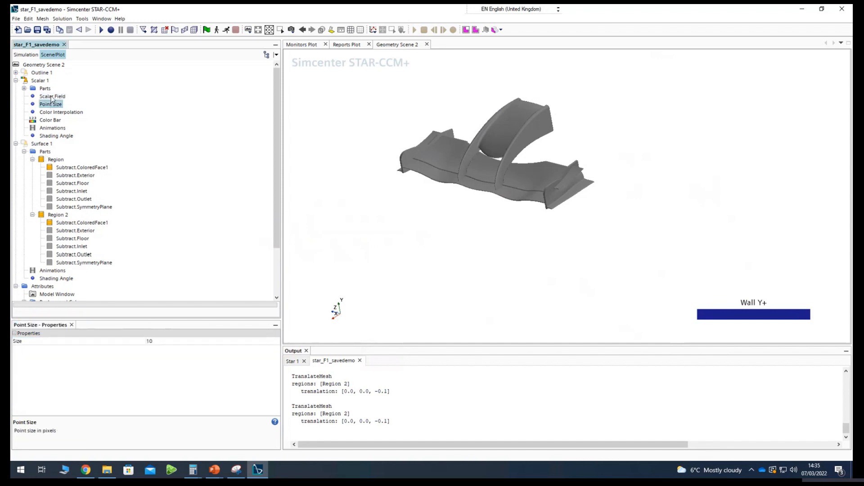
{"action": "left_click", "coordinate": [52, 96]}
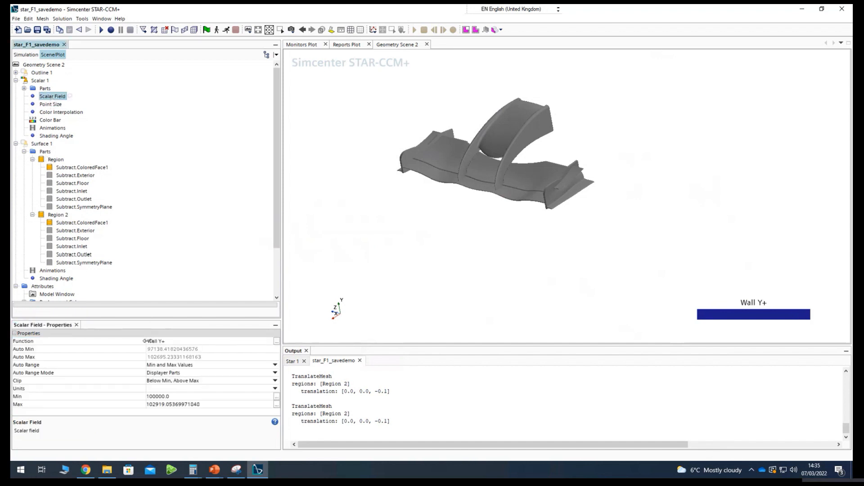
{"action": "right_click", "coordinate": [46, 99]}
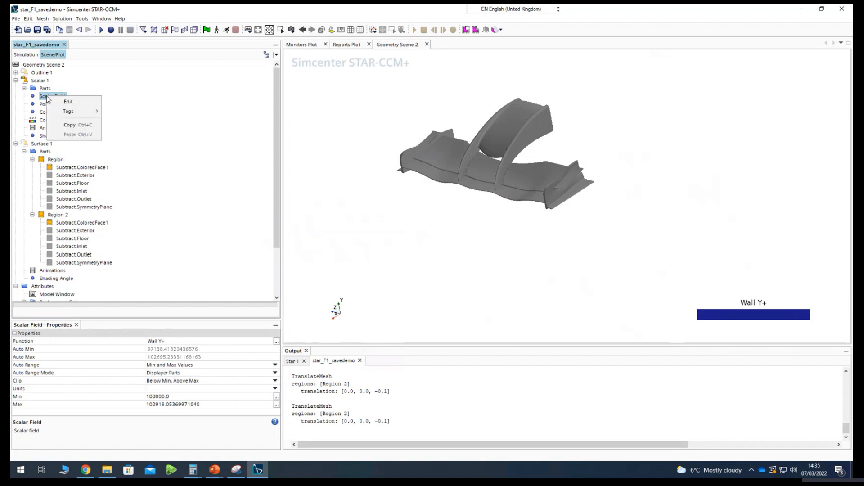
{"action": "left_click", "coordinate": [74, 100]}
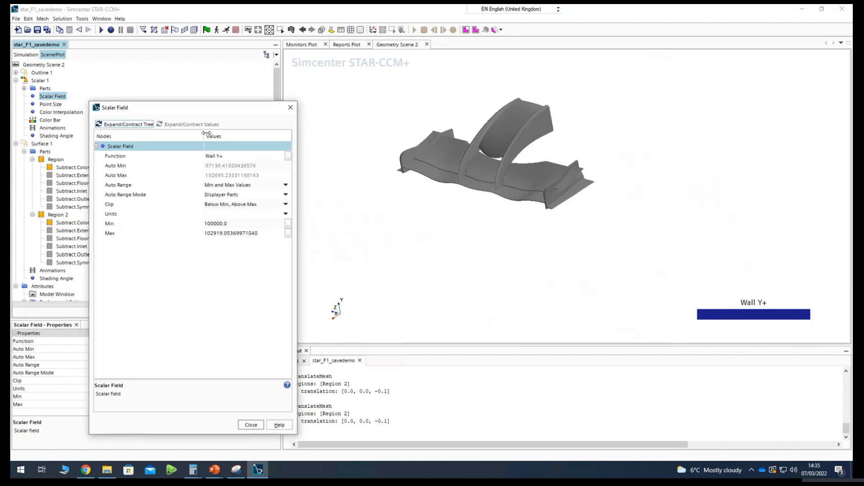
{"action": "left_click", "coordinate": [291, 111]}
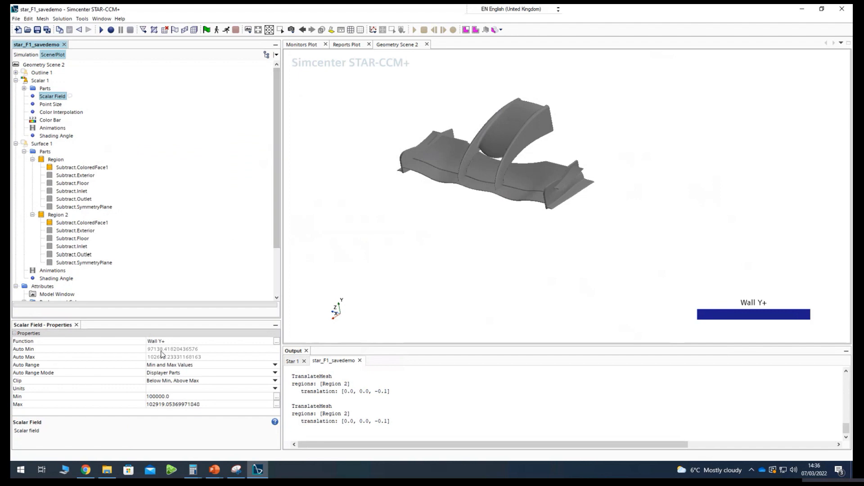
- Change Scalar 1's scalar field function to Skin Friction Coefficient, filtering the field functions by "fric"
{"action": "double_click", "coordinate": [188, 341]}
{"action": "left_click", "coordinate": [263, 95]}
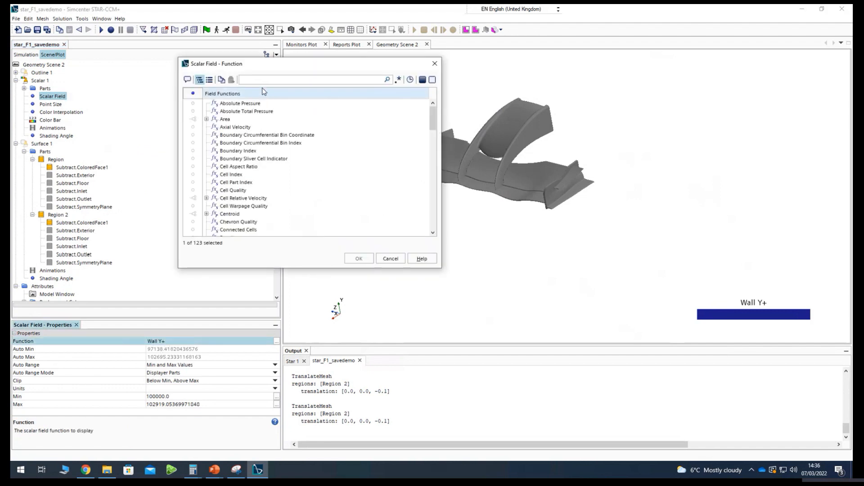
{"action": "type", "text": "fri"}
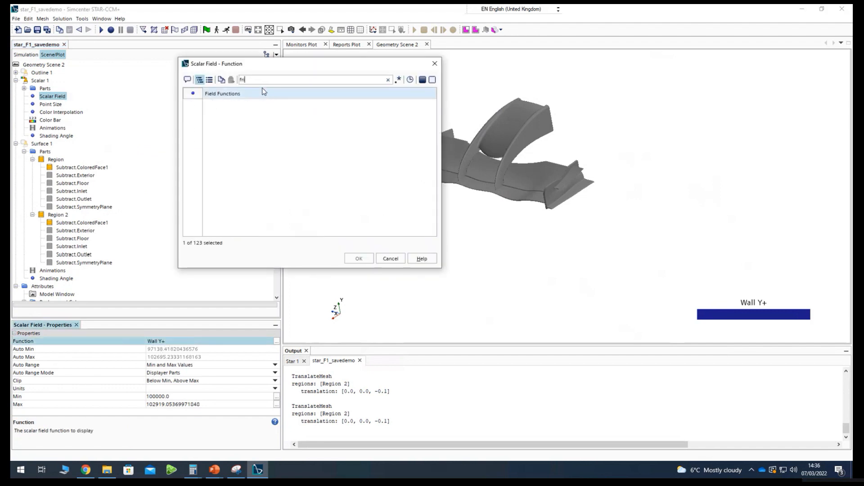
{"action": "type", "text": "nc"}
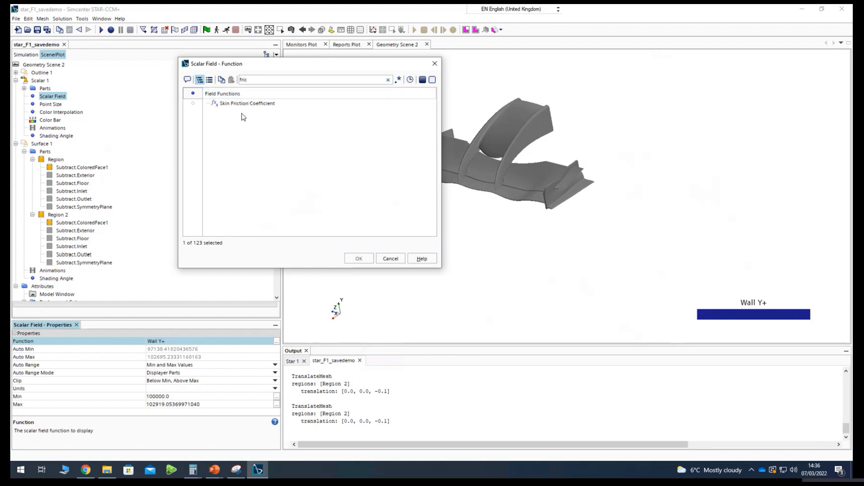
{"action": "left_click", "coordinate": [248, 103]}
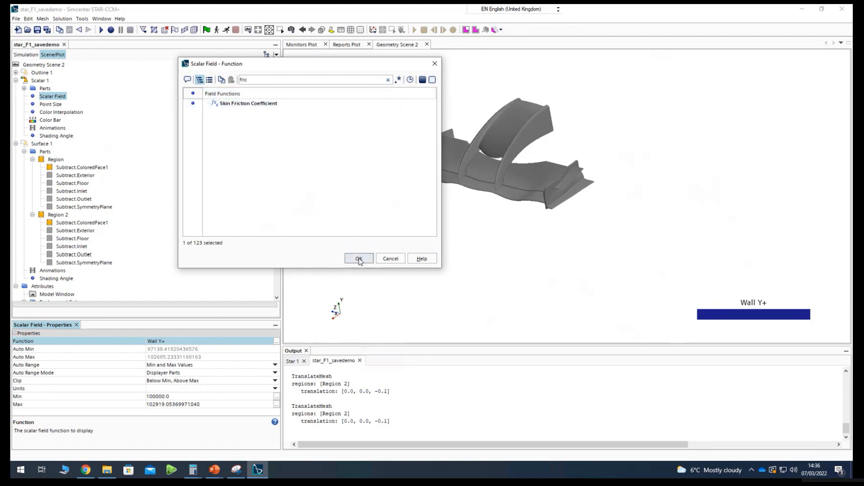
{"action": "left_click", "coordinate": [359, 258]}
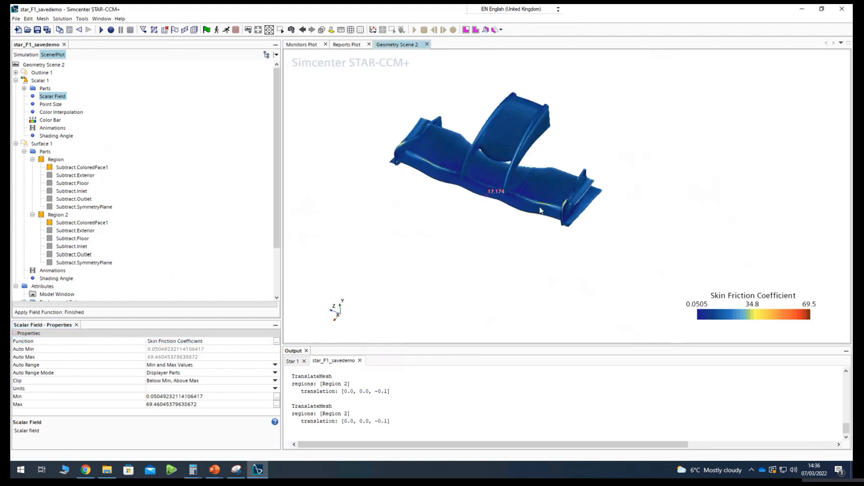
- Inspect the skin friction coefficient on the wing up close, especially along the leading edge and near the endplate
{"action": "left_click_drag", "start_coordinate": [540, 210], "coordinate": [573, 196]}
{"action": "scroll", "coordinate": [574, 197], "scroll_direction": "up", "scroll_amount": 5}
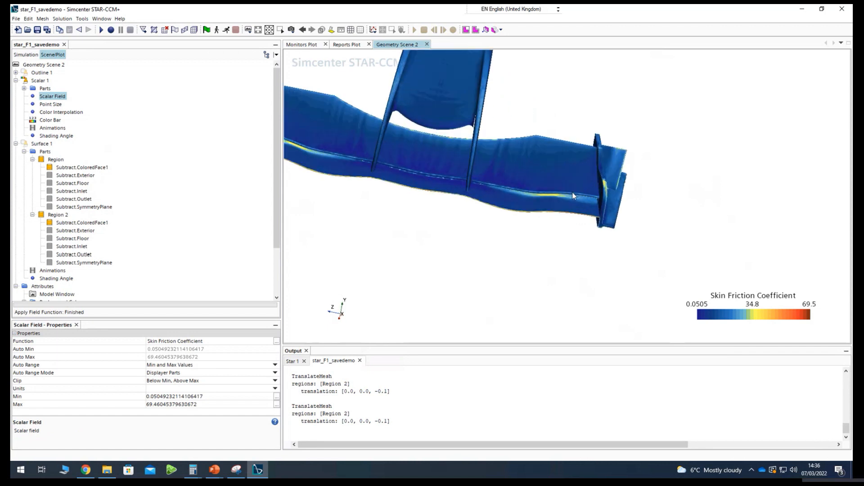
{"action": "scroll", "coordinate": [541, 200], "scroll_direction": "up", "scroll_amount": 5}
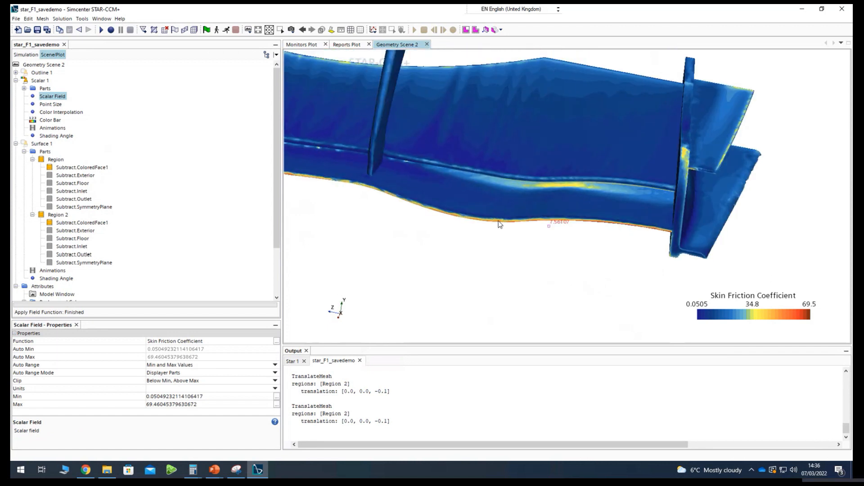
{"action": "mouse_move", "coordinate": [499, 224]}
{"action": "left_mouse_down"}
{"action": "mouse_move", "coordinate": [472, 119]}
{"action": "mouse_move", "coordinate": [540, 206]}
{"action": "mouse_move", "coordinate": [549, 261]}
{"action": "mouse_move", "coordinate": [543, 297]}
{"action": "mouse_move", "coordinate": [505, 226]}
{"action": "left_mouse_up"}
{"action": "scroll", "coordinate": [505, 227], "scroll_direction": "down", "scroll_amount": 7}
{"action": "left_click_drag", "start_coordinate": [452, 198], "coordinate": [436, 103]}
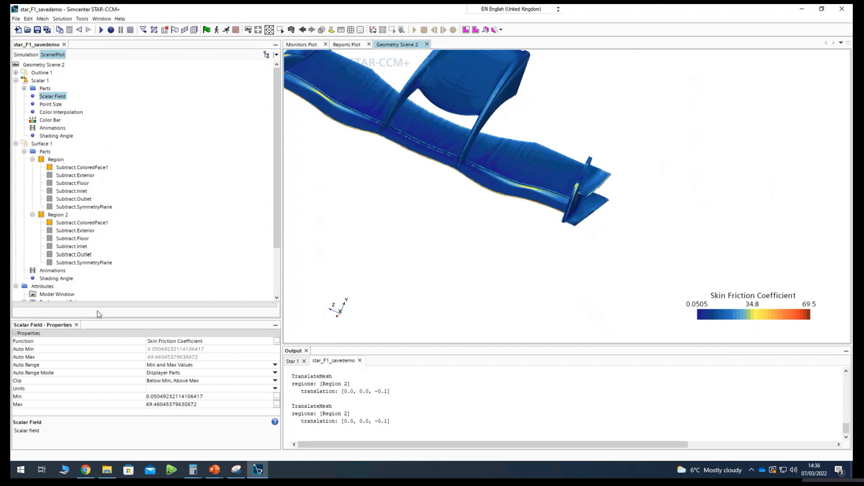
- Set both Auto Range and Clip to Off for the skin friction scalar field
{"action": "left_click", "coordinate": [168, 372]}
{"action": "left_click", "coordinate": [173, 366]}
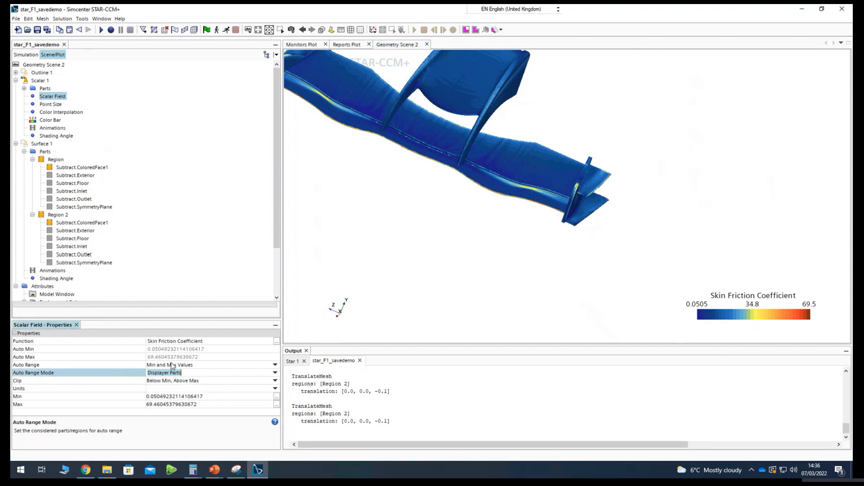
{"action": "left_click", "coordinate": [166, 366]}
{"action": "left_click", "coordinate": [166, 377]}
{"action": "left_click", "coordinate": [167, 375]}
{"action": "left_click", "coordinate": [170, 368]}
{"action": "left_click", "coordinate": [169, 368]}
{"action": "left_click", "coordinate": [166, 373]}
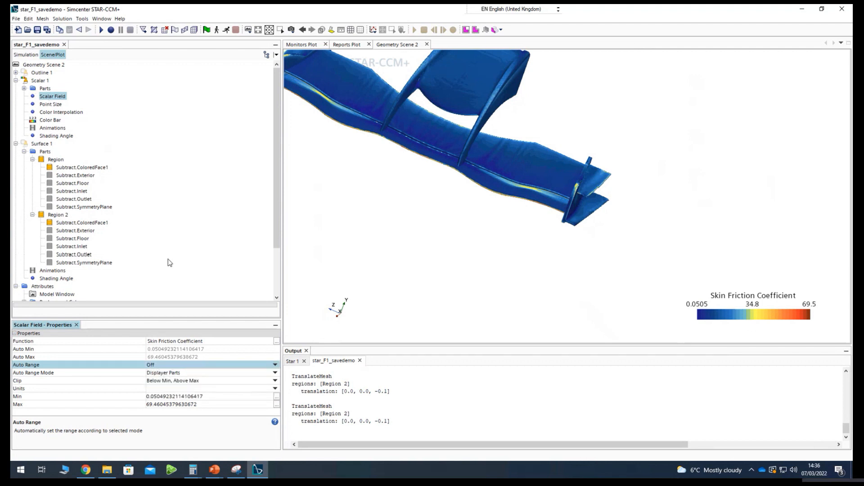
{"action": "left_click", "coordinate": [169, 383]}
{"action": "left_click", "coordinate": [158, 391]}
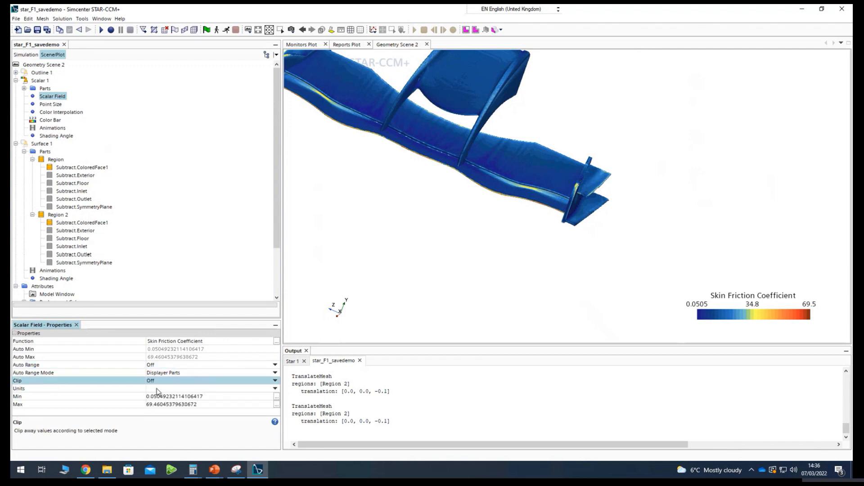
- Set the scalar field's maximum range value to 40 and check the skin friction contours on the wing
{"action": "left_click", "coordinate": [161, 396]}
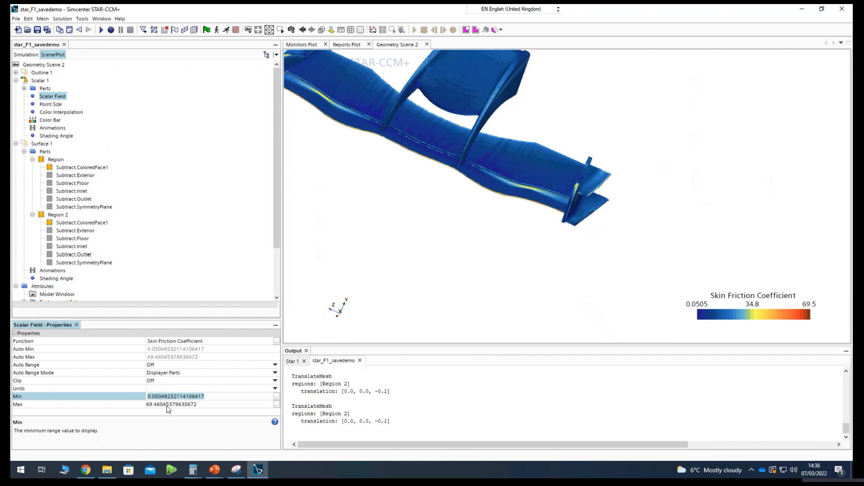
{"action": "left_click", "coordinate": [167, 404]}
{"action": "left_click", "coordinate": [167, 405]}
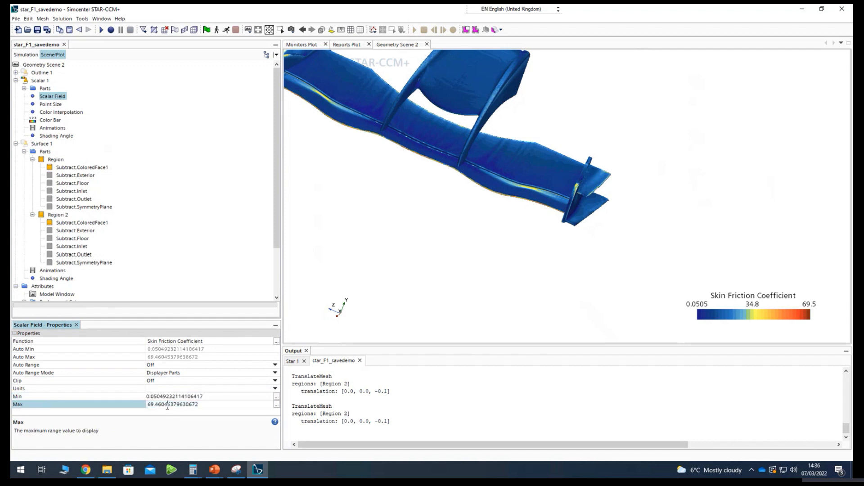
{"action": "double_click", "coordinate": [161, 404]}
{"action": "left_click", "coordinate": [162, 404]}
{"action": "left_click", "coordinate": [202, 405]}
{"action": "left_click_drag", "start_coordinate": [202, 404], "coordinate": [118, 403]}
{"action": "type", "text": "40"}
{"action": "key", "text": "Return"}
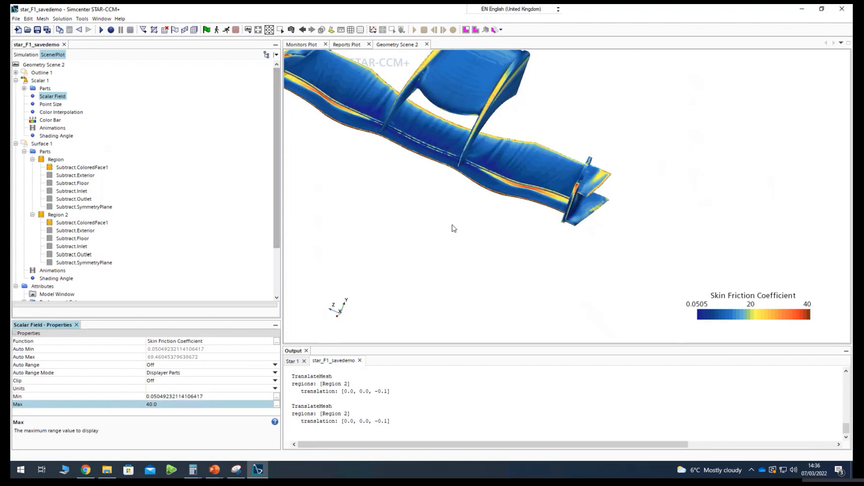
{"action": "left_click", "coordinate": [429, 191]}
{"action": "left_click_drag", "start_coordinate": [428, 188], "coordinate": [563, 151]}
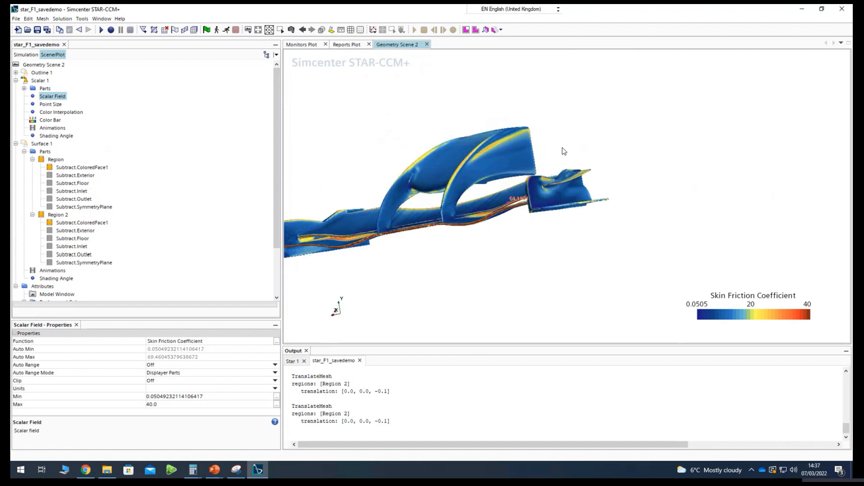
- Set the scalar field's maximum range value to 20
{"action": "left_click", "coordinate": [153, 404]}
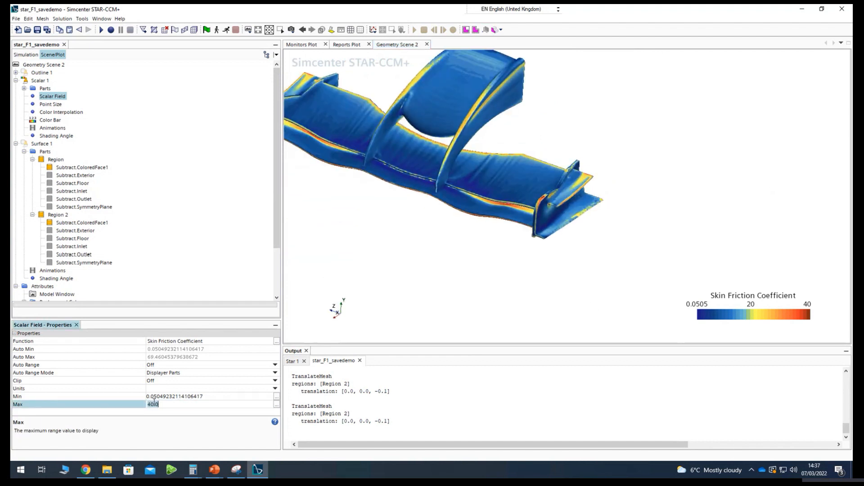
{"action": "type", "text": "20"}
{"action": "key", "text": "Return"}
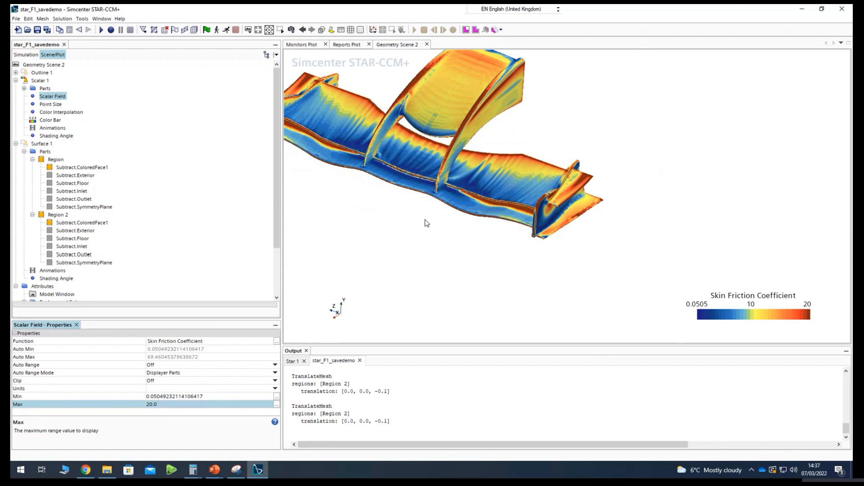
- Examine the skin friction distribution on the wing's upper surface and underside from several angles
{"action": "left_click_drag", "start_coordinate": [427, 220], "coordinate": [346, 120]}
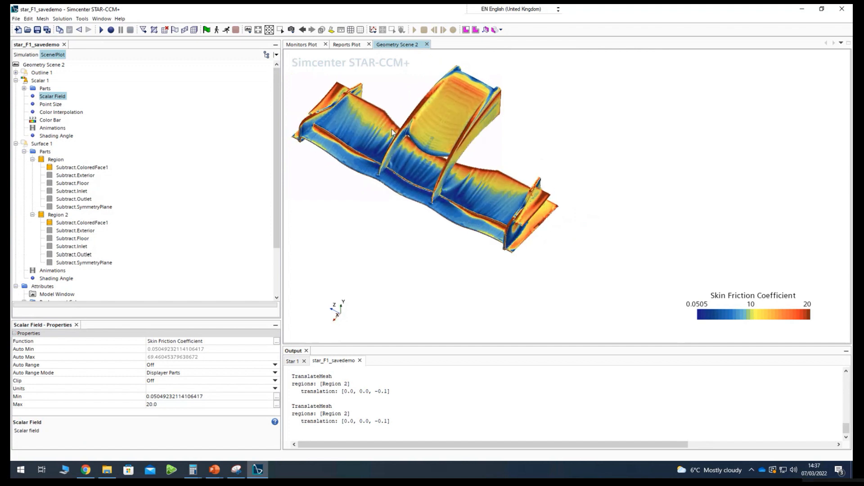
{"action": "left_click_drag", "start_coordinate": [501, 232], "coordinate": [430, 209]}
{"action": "left_click_drag", "start_coordinate": [422, 203], "coordinate": [549, 231]}
{"action": "left_click_drag", "start_coordinate": [516, 275], "coordinate": [557, 314]}
{"action": "scroll", "coordinate": [558, 314], "scroll_direction": "up", "scroll_amount": 5}
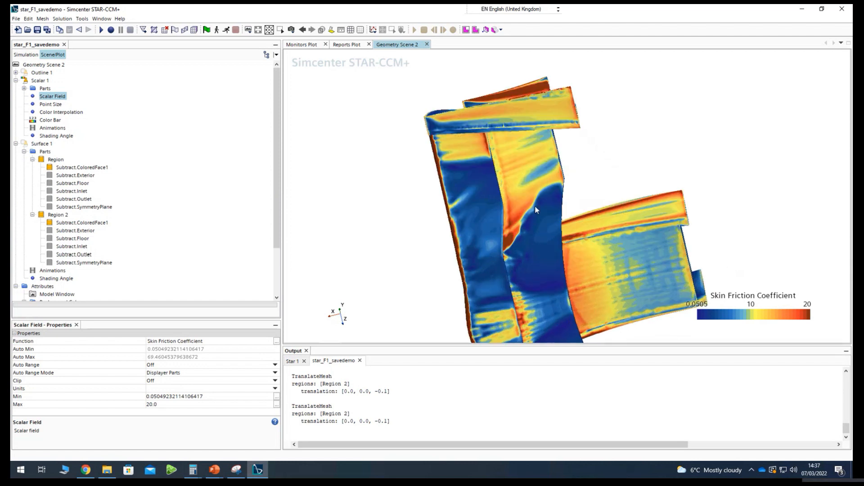
{"action": "scroll", "coordinate": [510, 275], "scroll_direction": "down", "scroll_amount": 7}
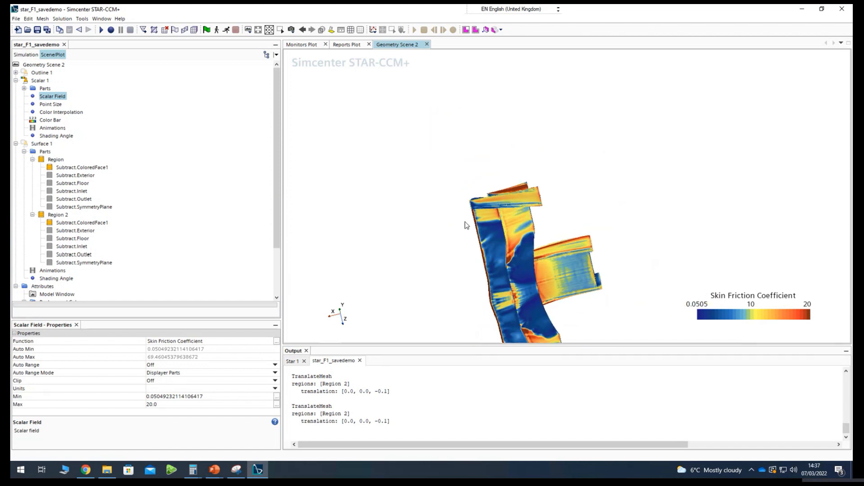
{"action": "left_click_drag", "start_coordinate": [464, 222], "coordinate": [647, 193]}
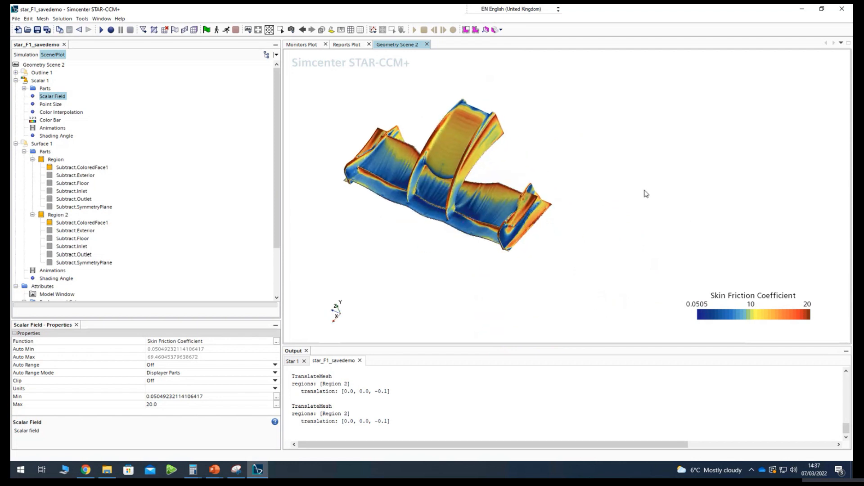